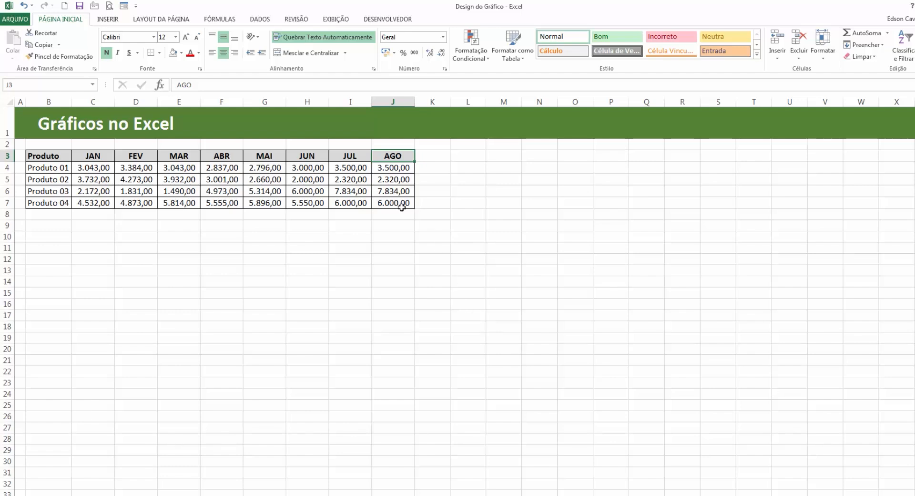
Insert the recommended line chart (Linhas) based on the product table in B3:J7
{"action": "left_click_drag", "start_coordinate": [404, 203], "coordinate": [39, 155]}
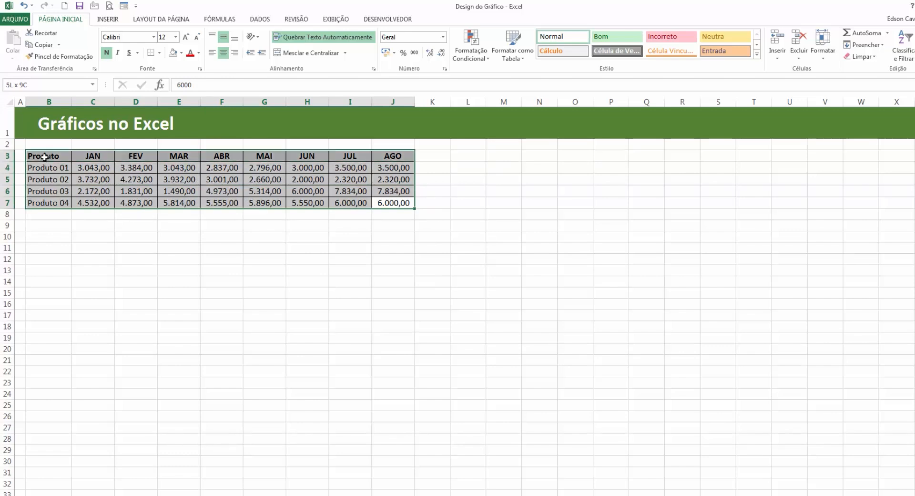
{"action": "left_click", "coordinate": [107, 19]}
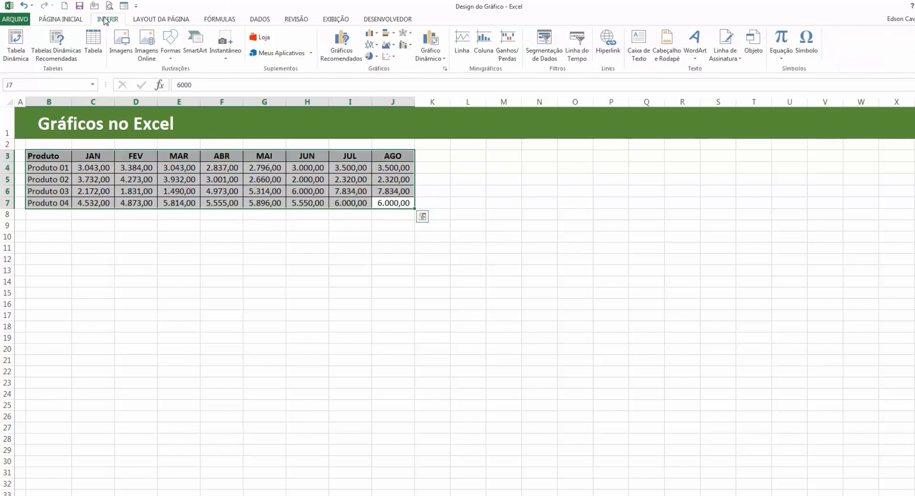
{"action": "left_click", "coordinate": [376, 35]}
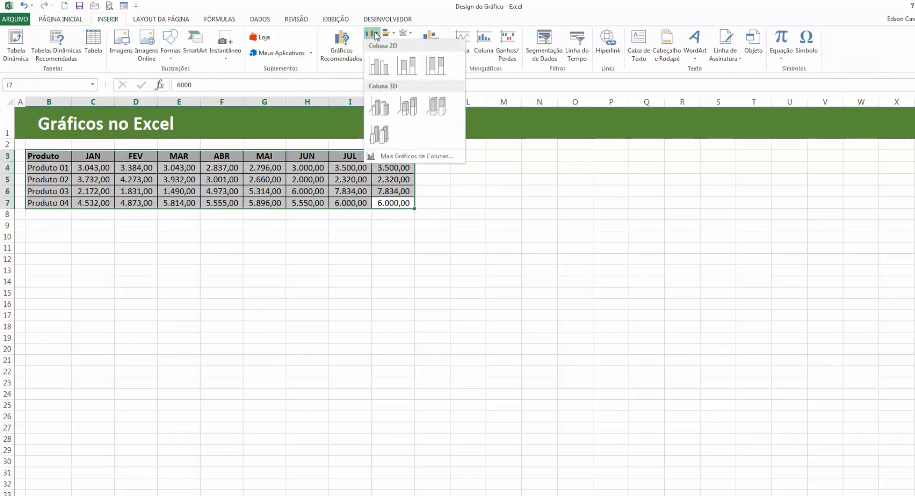
{"action": "left_click", "coordinate": [376, 35]}
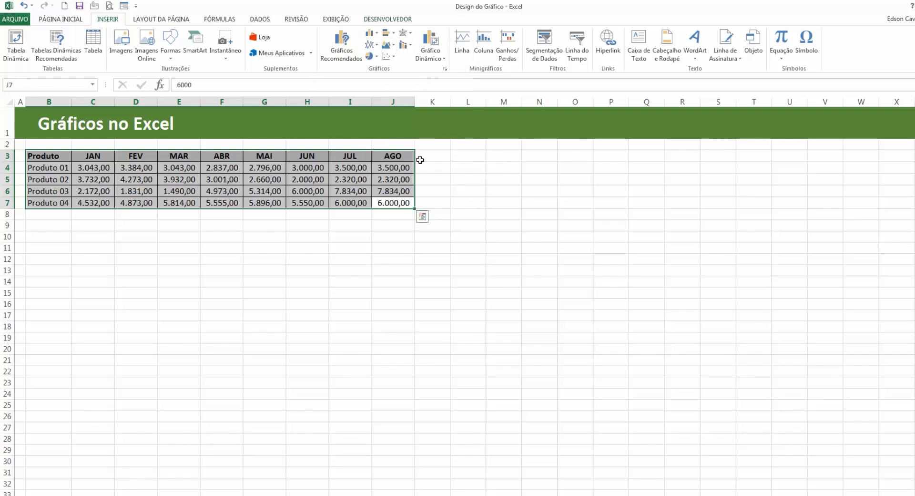
{"action": "left_click", "coordinate": [335, 56]}
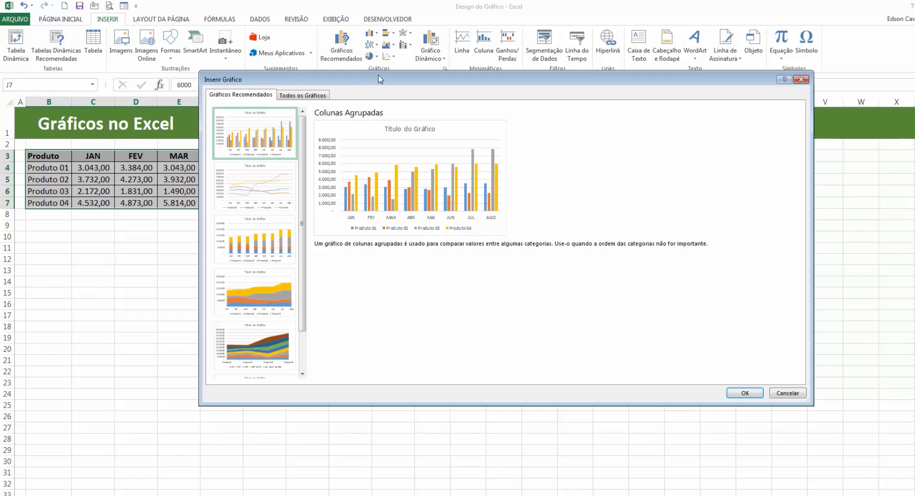
{"action": "left_click_drag", "start_coordinate": [378, 79], "coordinate": [602, 54]}
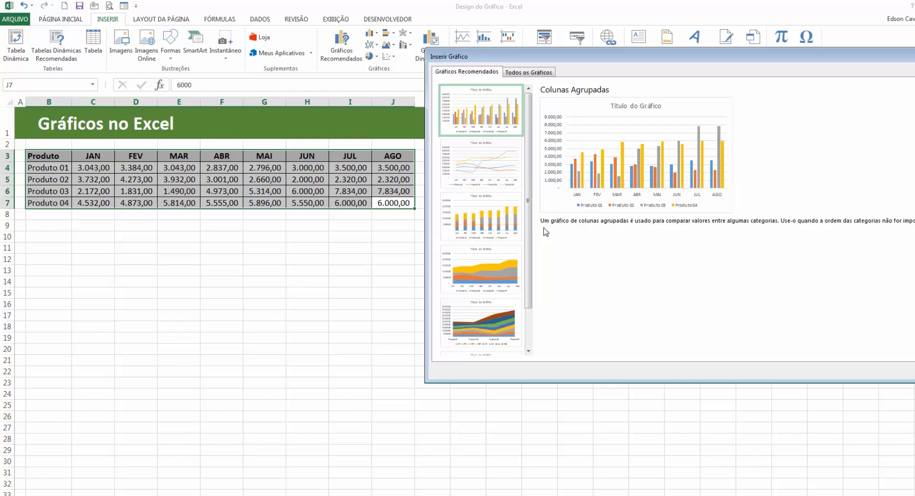
{"action": "left_click_drag", "start_coordinate": [603, 61], "coordinate": [463, 89]}
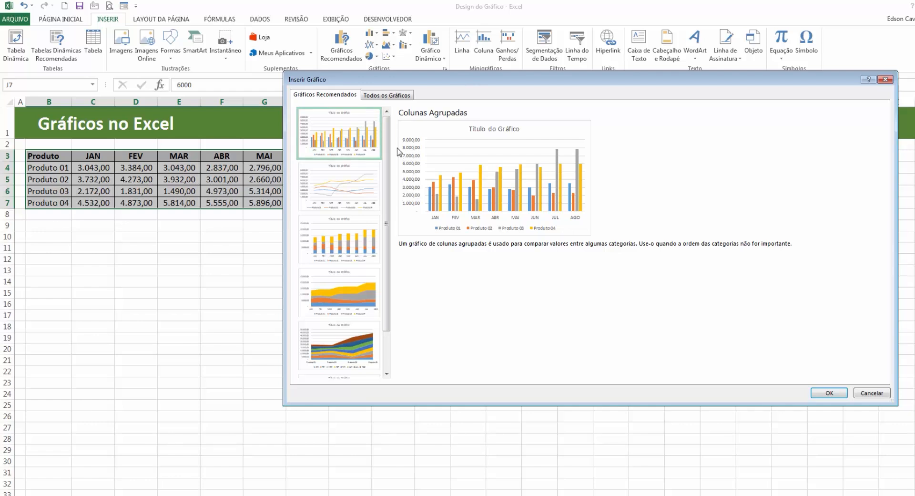
{"action": "left_click", "coordinate": [362, 183]}
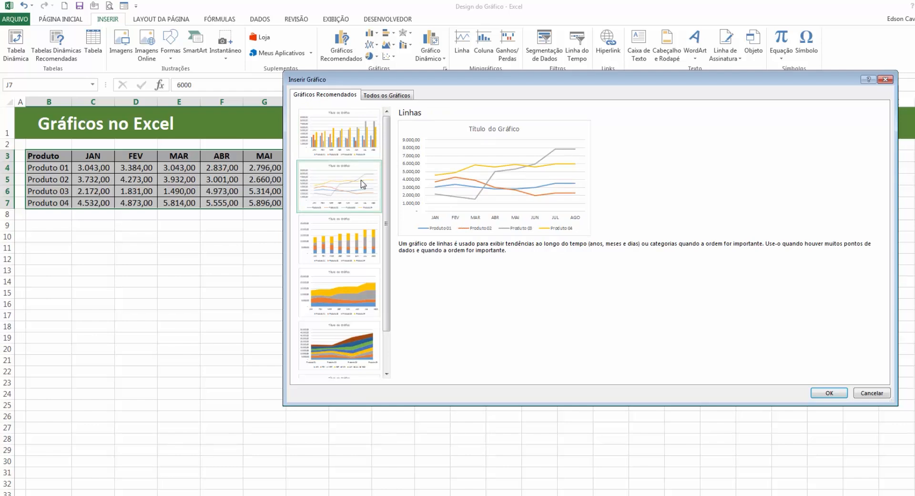
{"action": "left_click", "coordinate": [829, 392]}
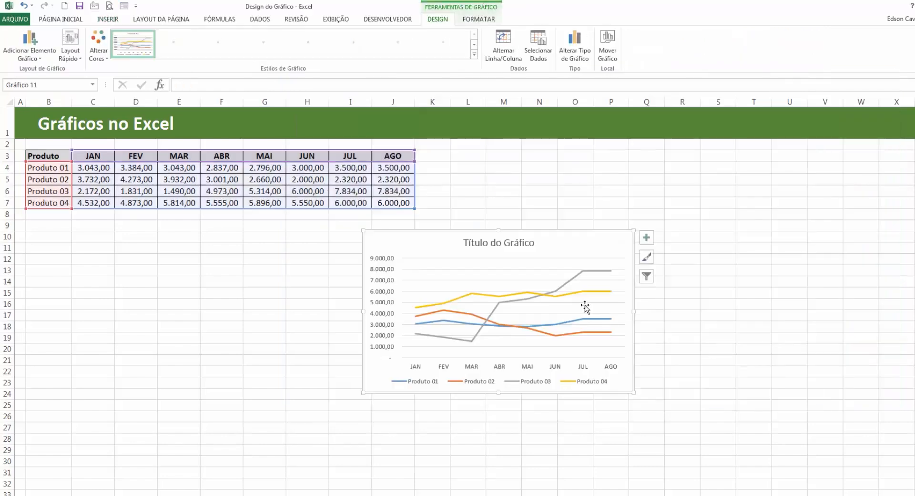
Enlarge the chart to about 17.9 by 10.4 cm and place it beside the table, starting at column K
{"action": "left_click_drag", "start_coordinate": [363, 230], "coordinate": [132, 140]}
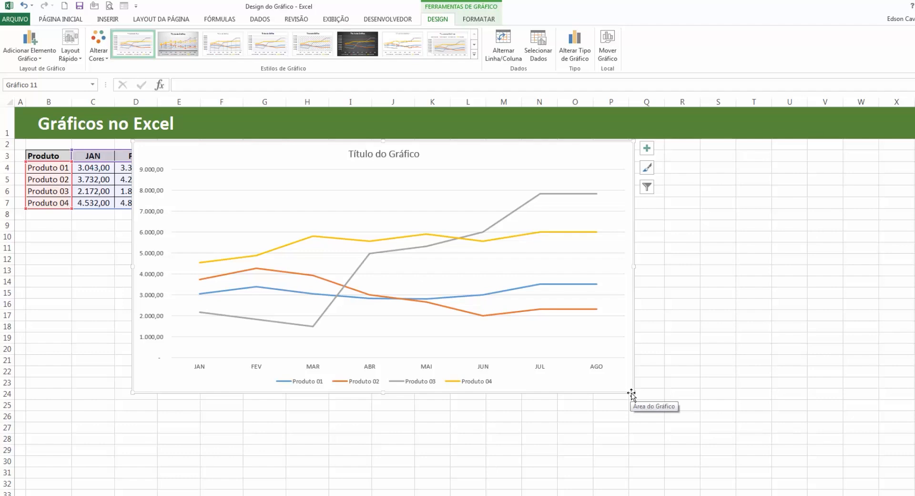
{"action": "left_click_drag", "start_coordinate": [425, 163], "coordinate": [676, 184]}
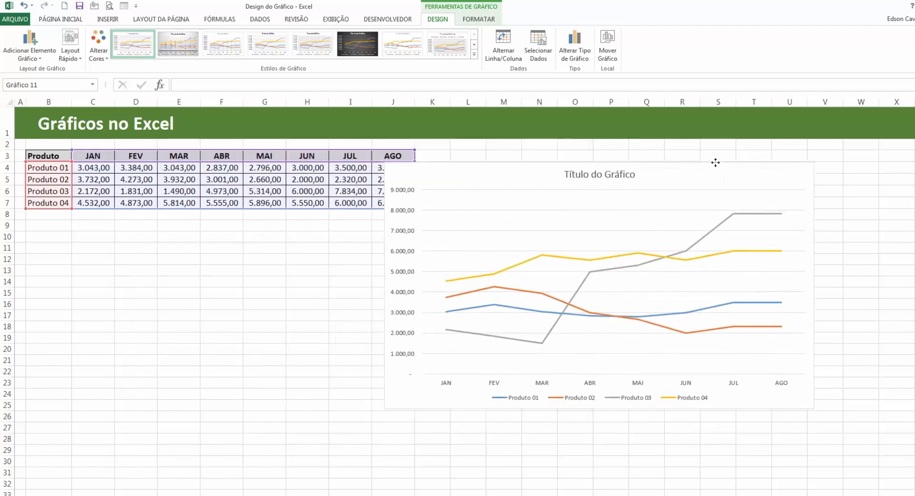
{"action": "left_click_drag", "start_coordinate": [716, 163], "coordinate": [754, 137]}
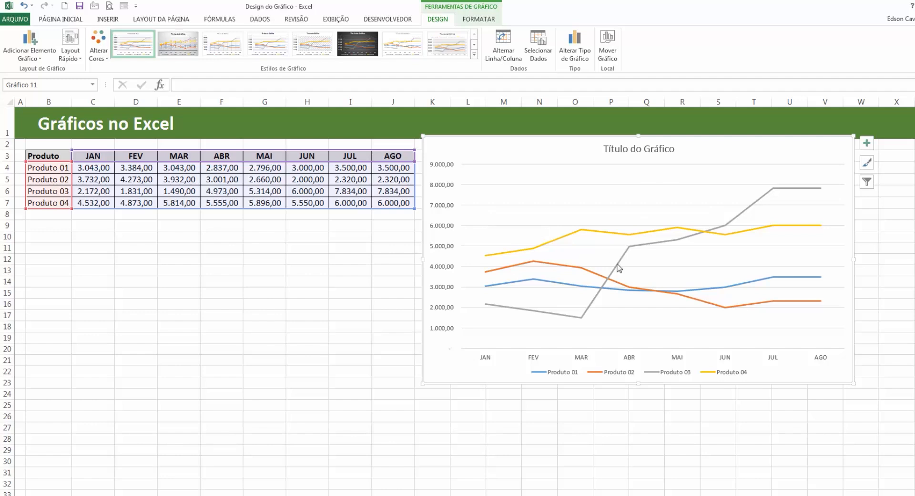
{"action": "mouse_move", "coordinate": [618, 268]}
{"action": "left_click", "coordinate": [31, 53]}
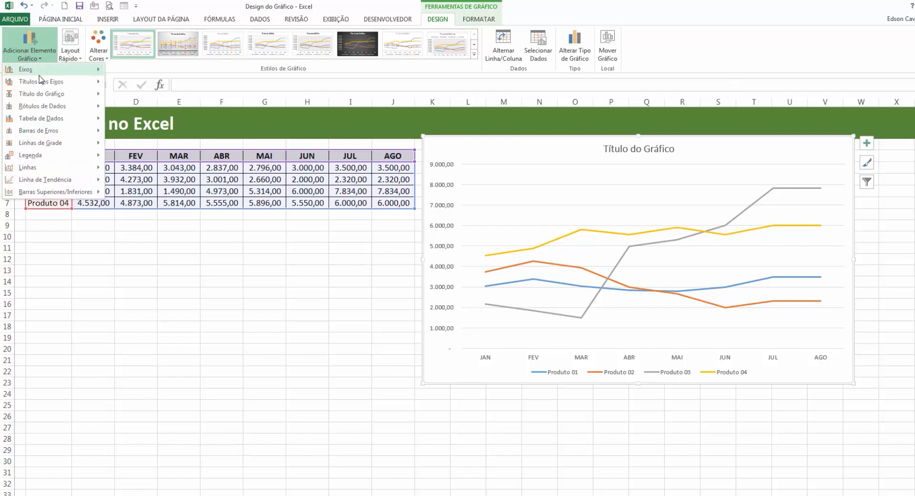
{"action": "mouse_move", "coordinate": [41, 75]}
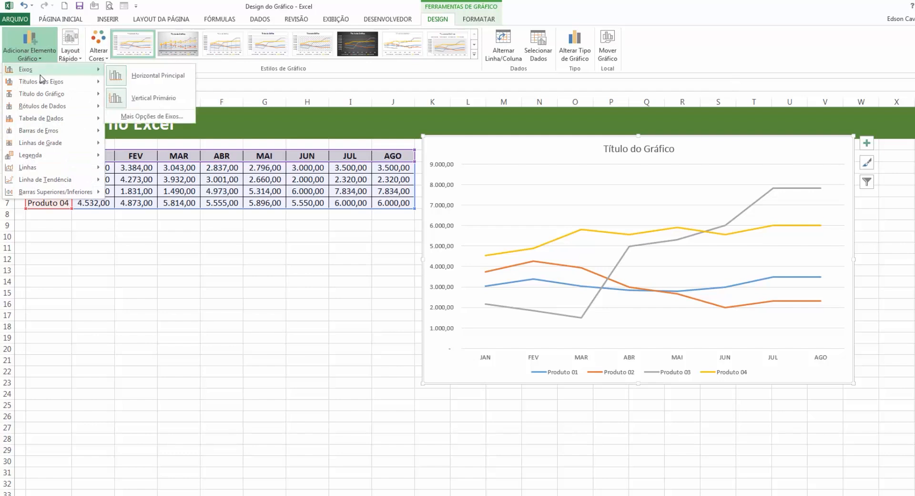
{"action": "left_click", "coordinate": [43, 51]}
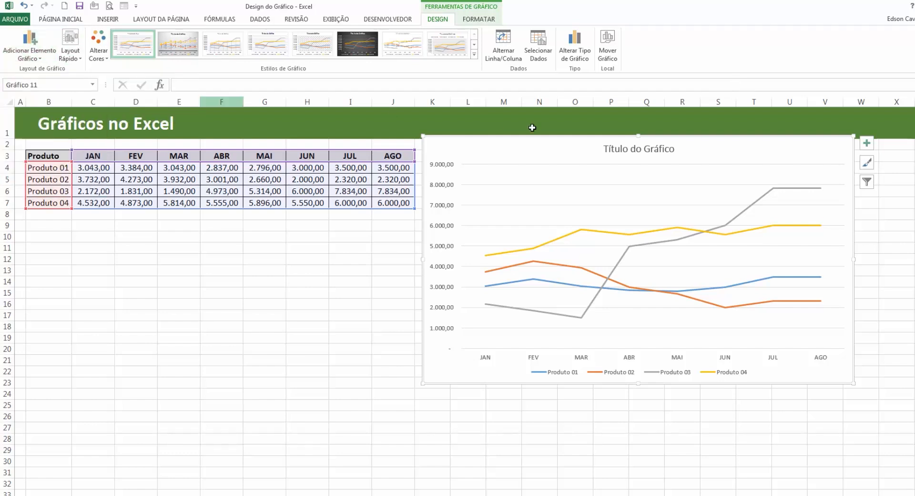
{"action": "left_click", "coordinate": [866, 143]}
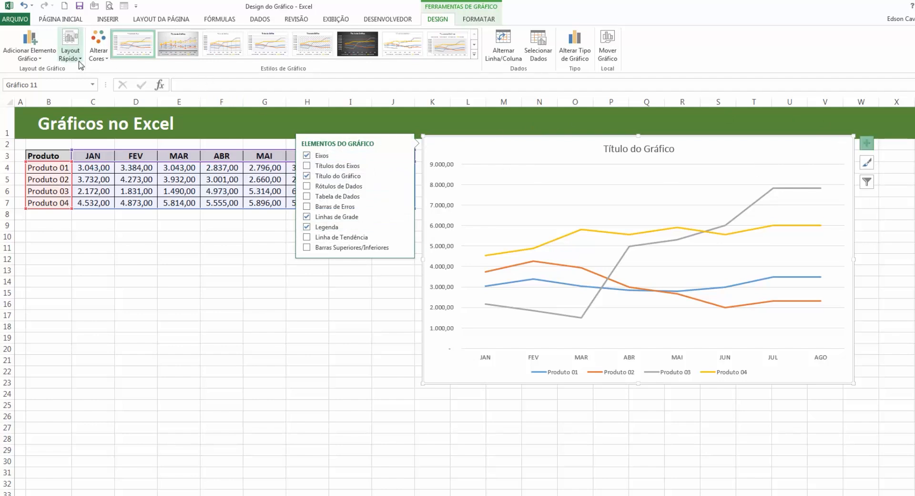
{"action": "left_click", "coordinate": [868, 150]}
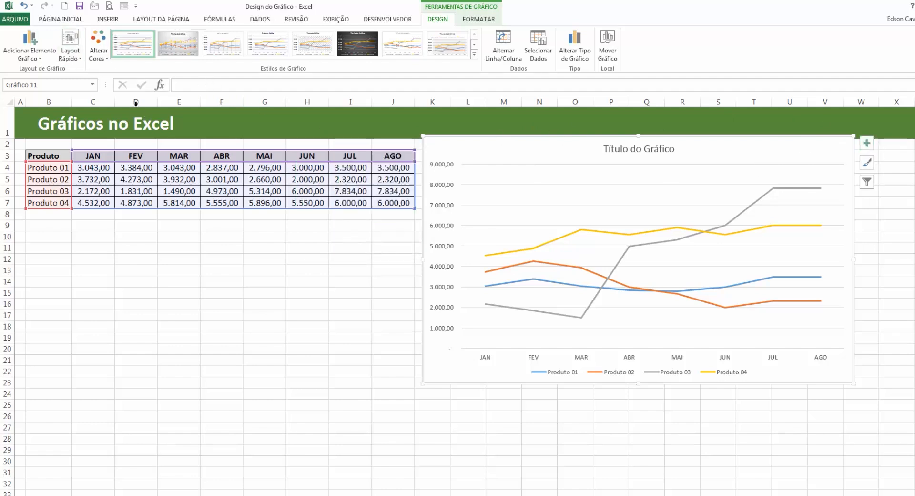
Apply the quick layout that adds a vertical axis title and a data table with legend keys to the chart
{"action": "left_click", "coordinate": [71, 60]}
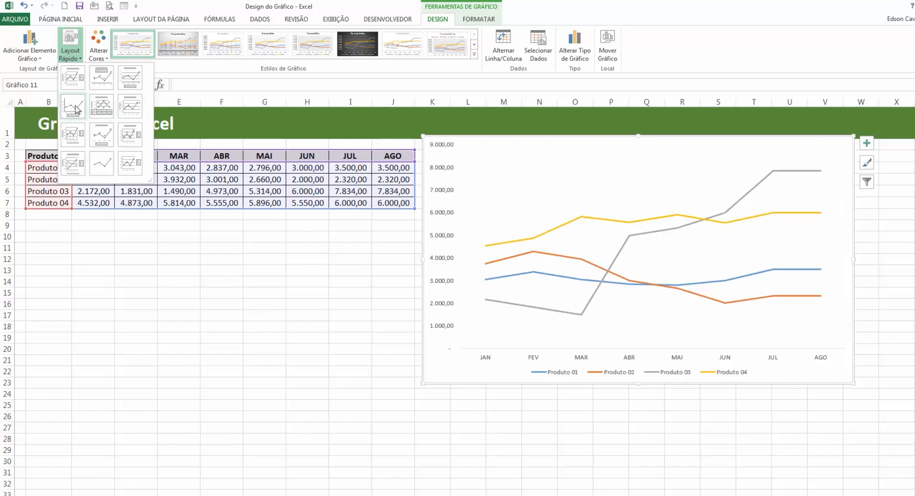
{"action": "left_click", "coordinate": [96, 104]}
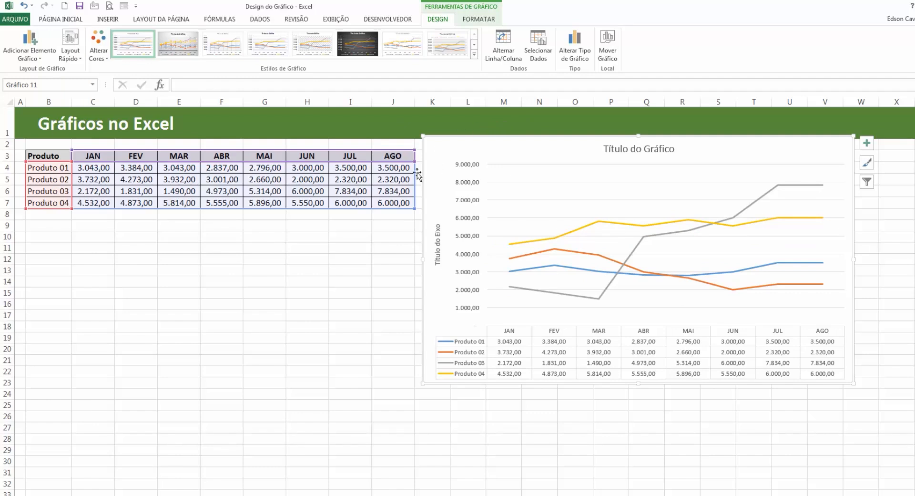
Try the dark-to-light gray monochromatic palette on the chart
{"action": "left_click", "coordinate": [100, 56]}
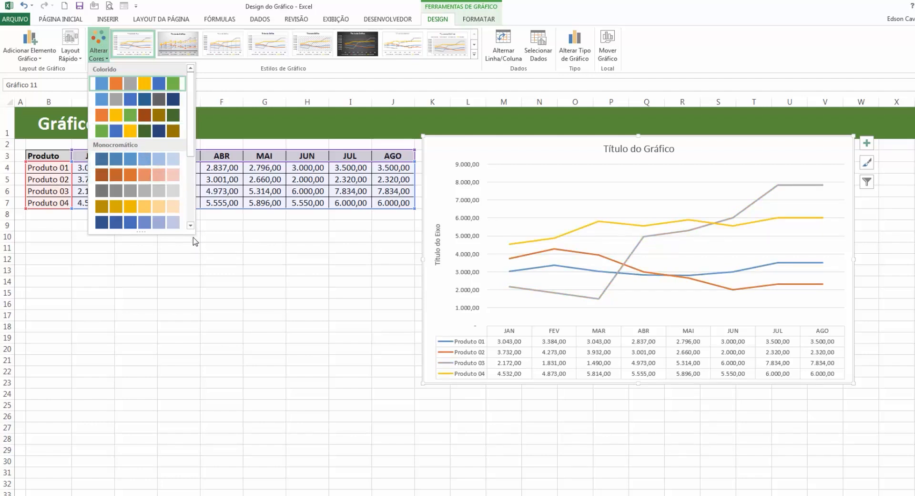
{"action": "left_click_drag", "start_coordinate": [151, 233], "coordinate": [152, 382]}
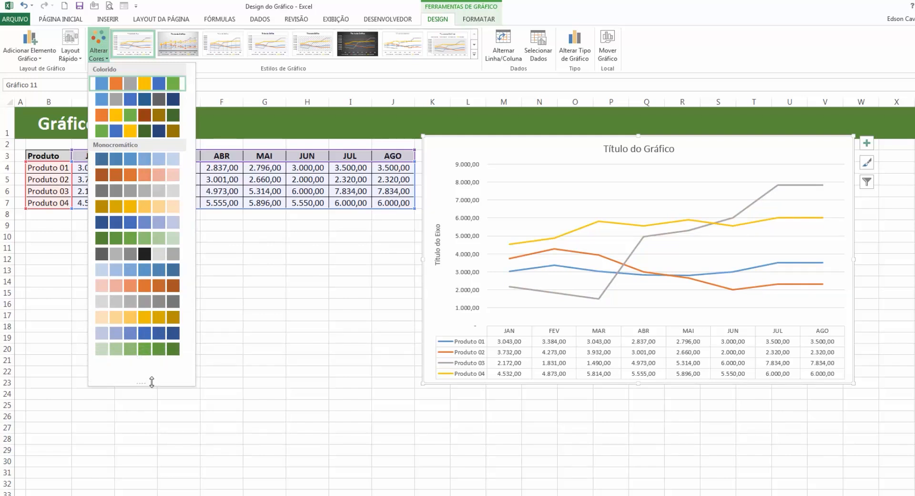
{"action": "left_click", "coordinate": [147, 198]}
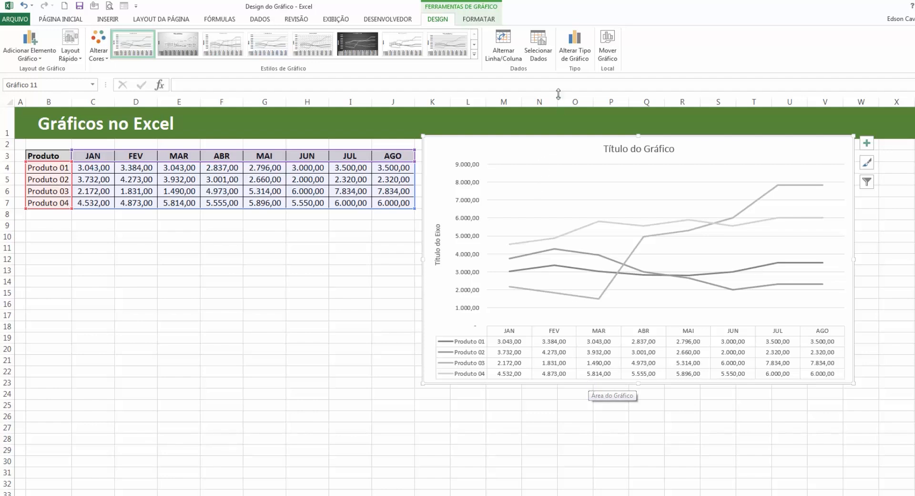
Apply the first colorful palette (blue, orange, gray, yellow) to the chart
{"action": "left_click", "coordinate": [98, 52]}
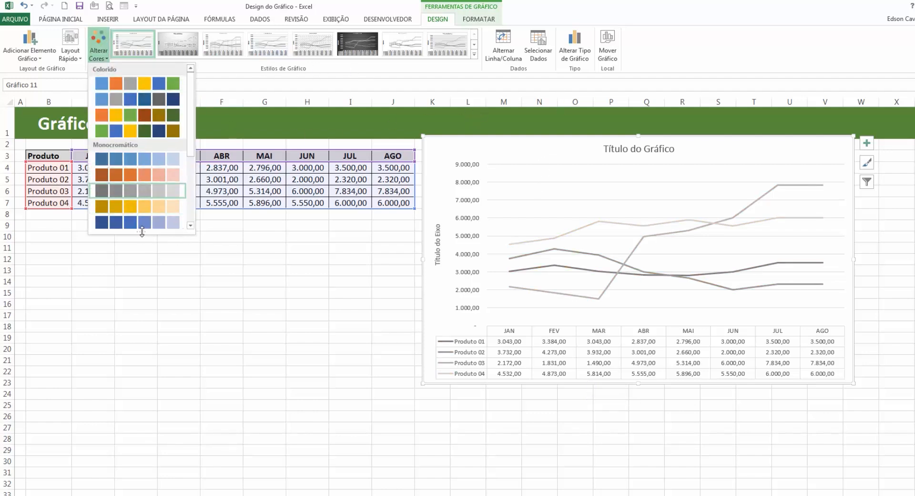
{"action": "left_click_drag", "start_coordinate": [141, 232], "coordinate": [142, 374]}
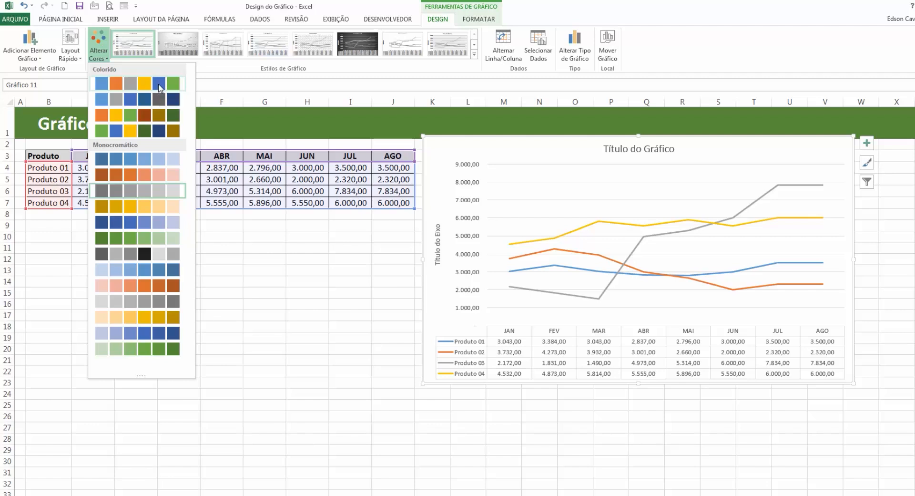
{"action": "left_click", "coordinate": [113, 88]}
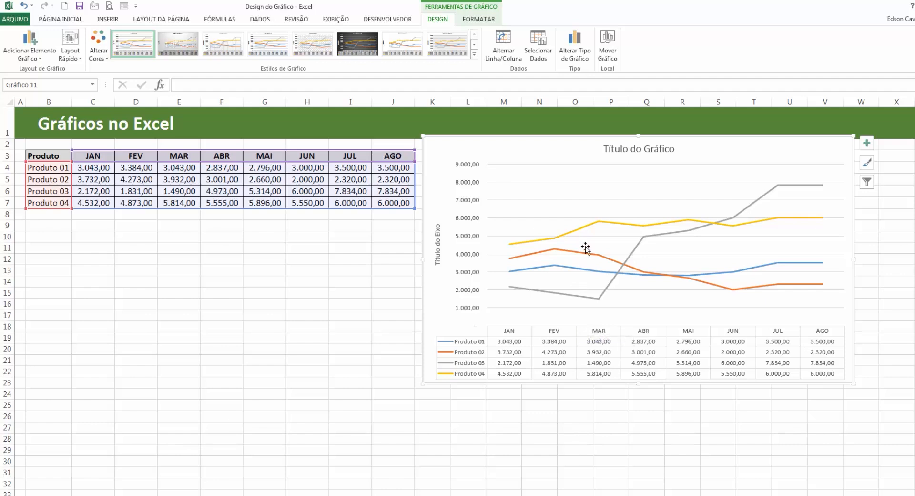
Set the outline color of the Produto 04 line to standard red
{"action": "left_click", "coordinate": [586, 228]}
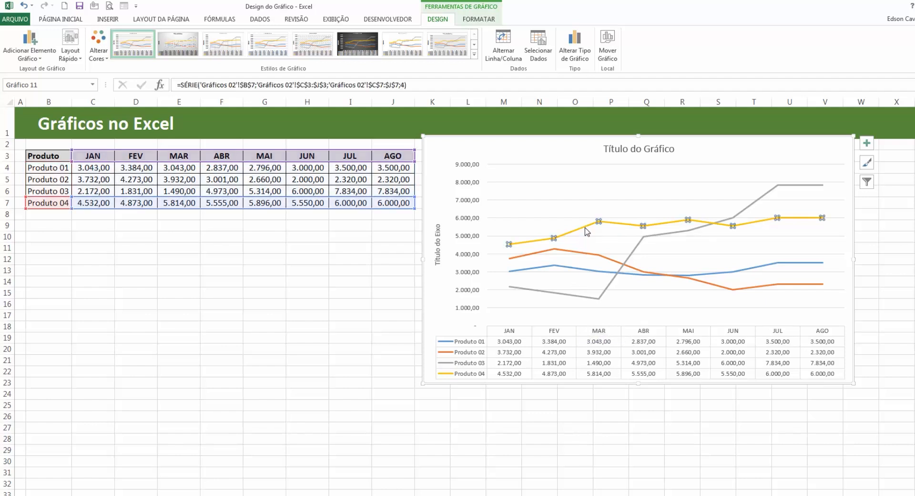
{"action": "left_click", "coordinate": [615, 263]}
{"action": "left_click", "coordinate": [599, 274]}
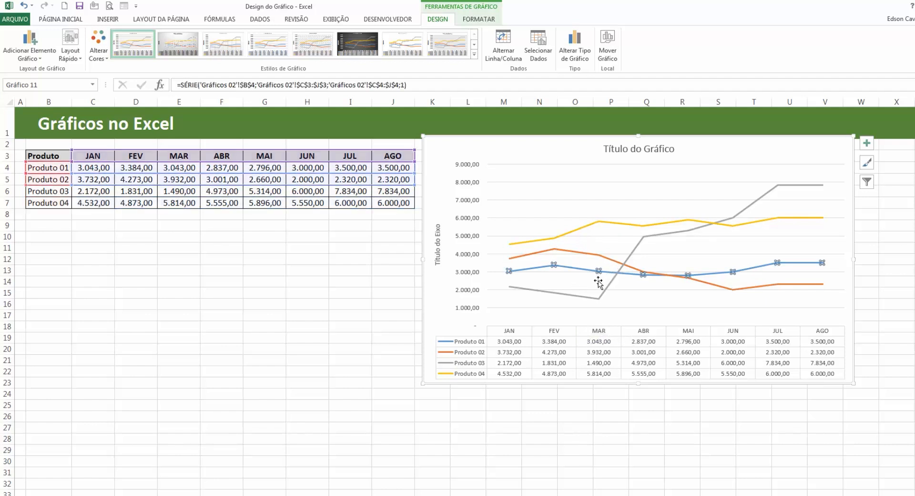
{"action": "left_click", "coordinate": [588, 227]}
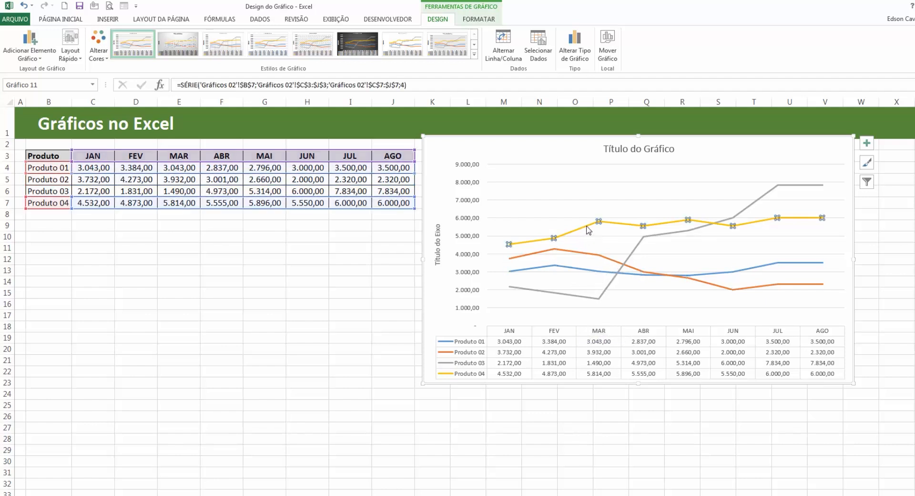
{"action": "left_click", "coordinate": [484, 22]}
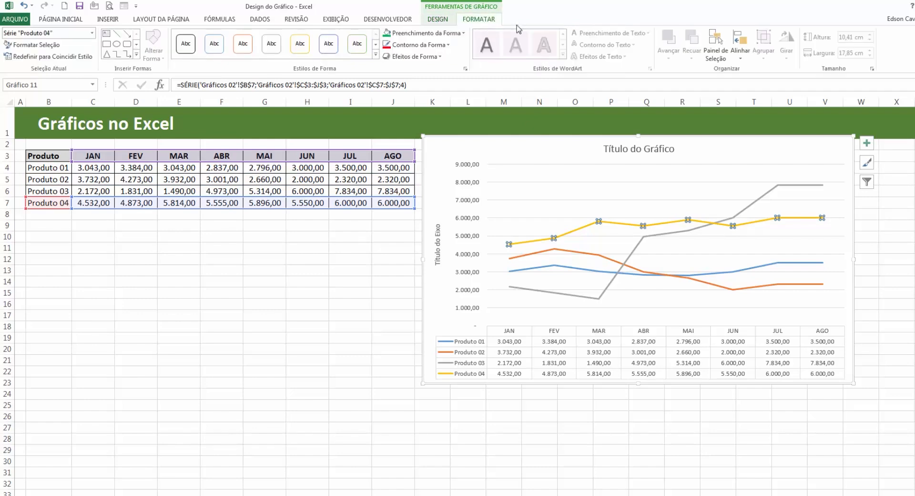
{"action": "left_click", "coordinate": [448, 45]}
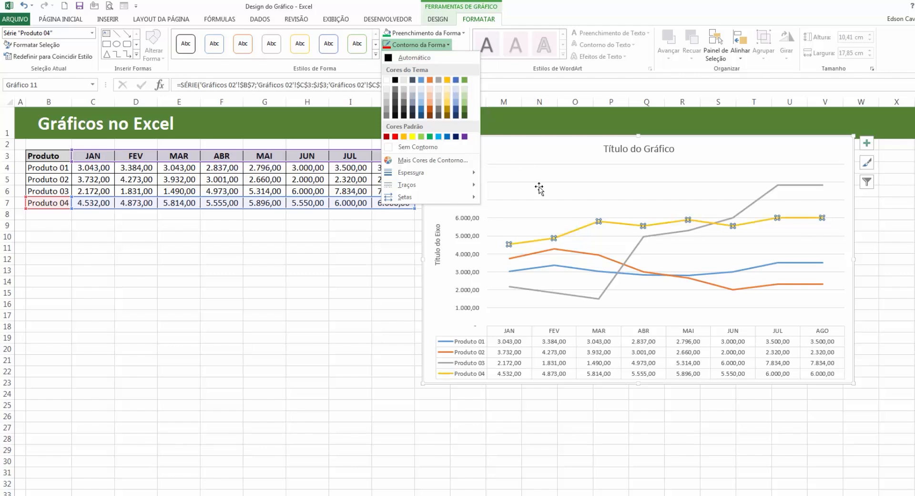
{"action": "left_click", "coordinate": [395, 137]}
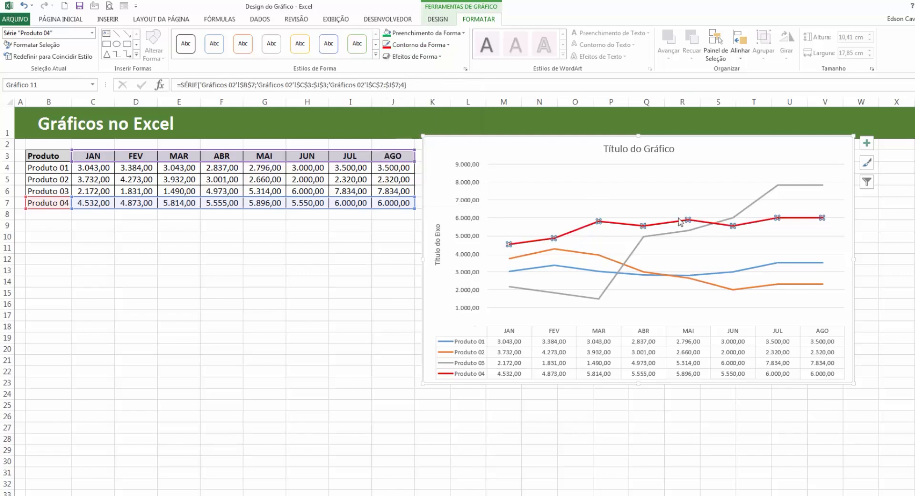
Set the outline color of the Produto 03 line to the green theme color
{"action": "left_click", "coordinate": [603, 292]}
{"action": "left_click", "coordinate": [428, 44]}
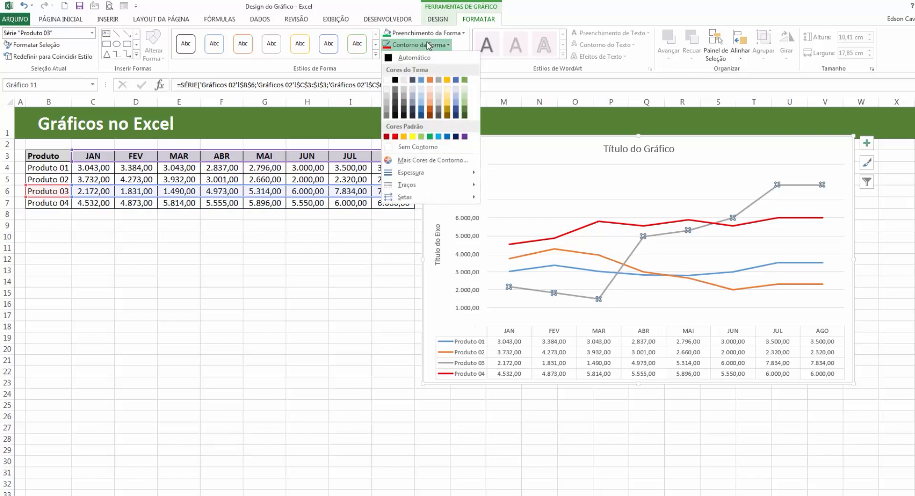
{"action": "left_click", "coordinate": [464, 80]}
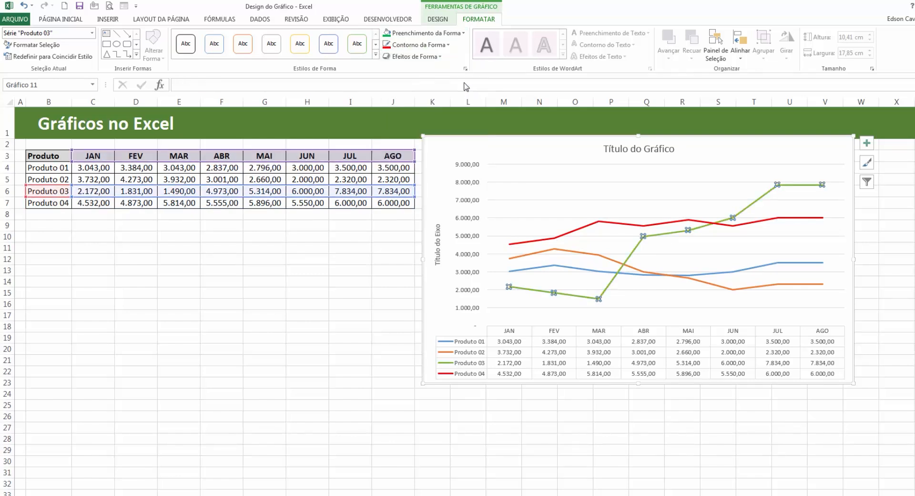
Set the outline color of the Produto 02 line to the black theme color
{"action": "left_click", "coordinate": [553, 250]}
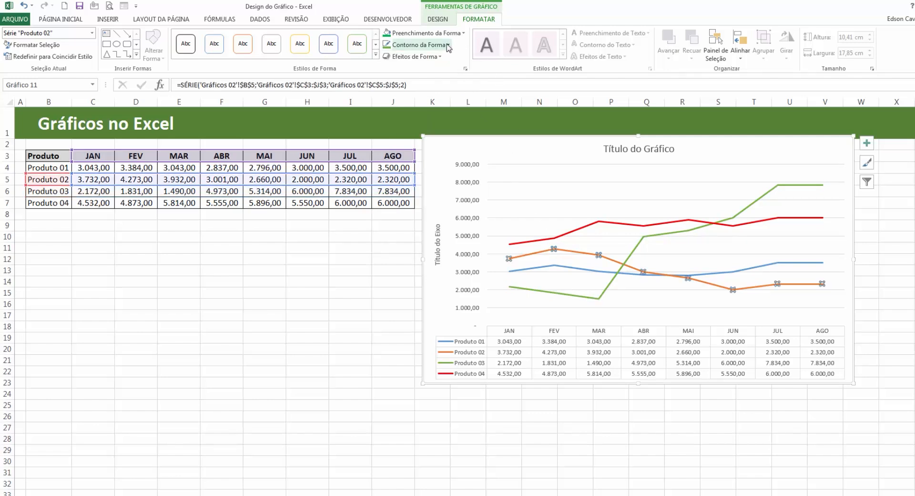
{"action": "left_click", "coordinate": [428, 44]}
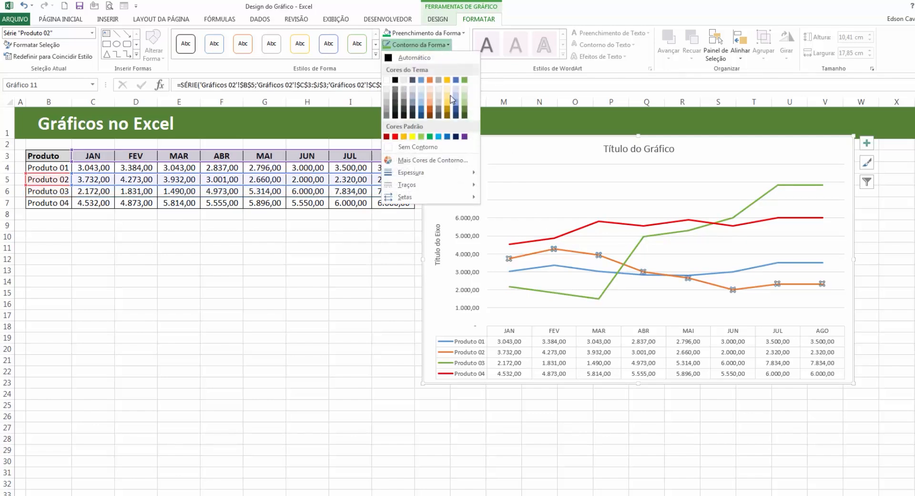
{"action": "left_click", "coordinate": [395, 80]}
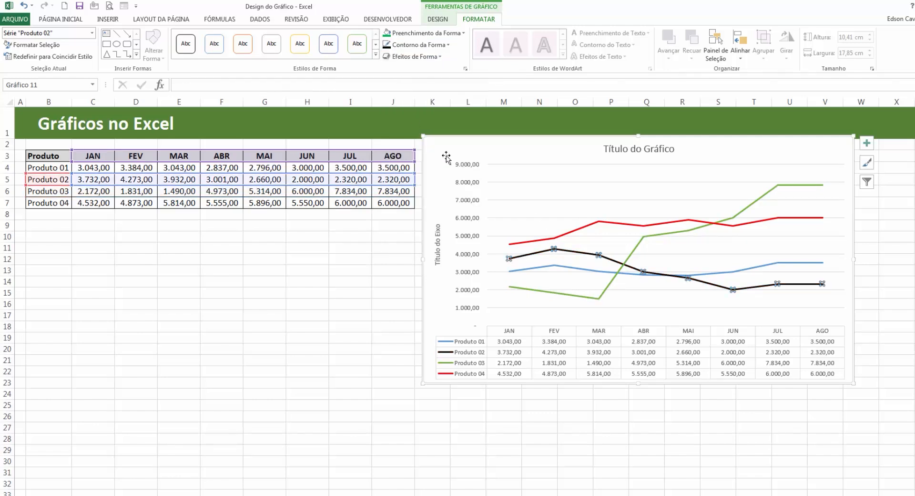
{"action": "left_click", "coordinate": [578, 268]}
Delete the placeholder title of the chart's vertical axis
{"action": "left_click", "coordinate": [751, 160]}
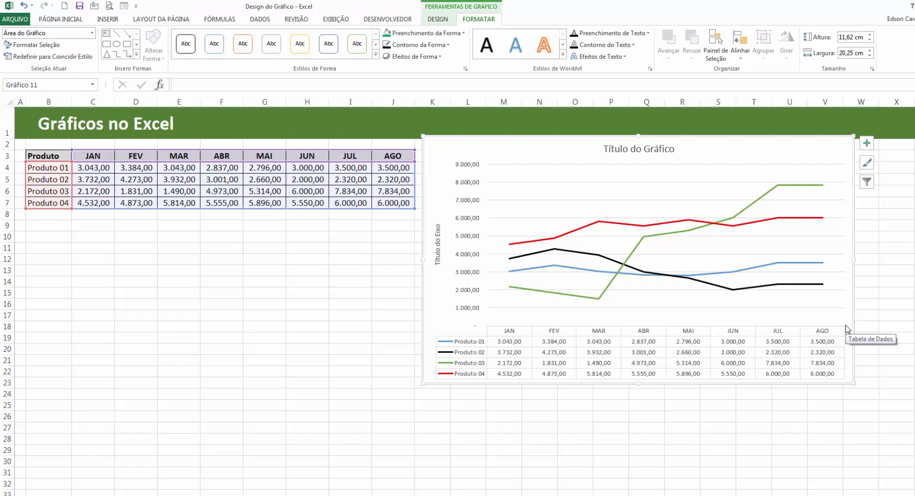
{"action": "left_click", "coordinate": [437, 257]}
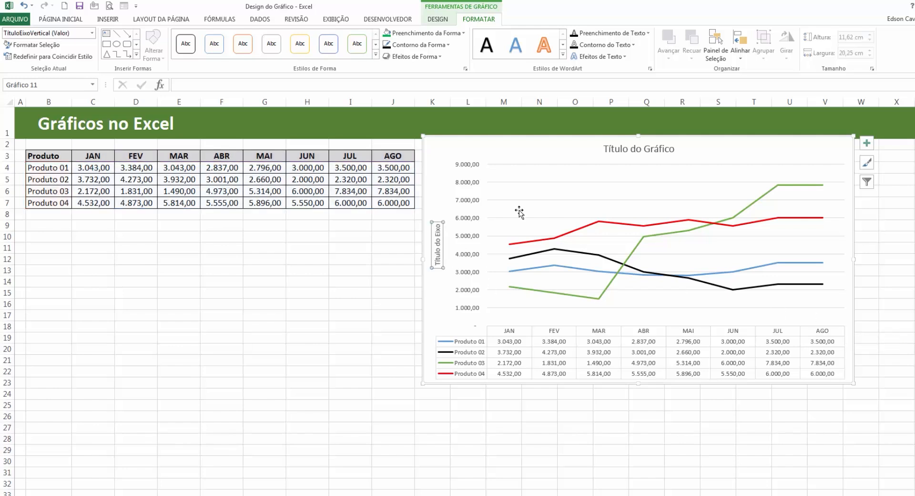
{"action": "key", "text": "Delete"}
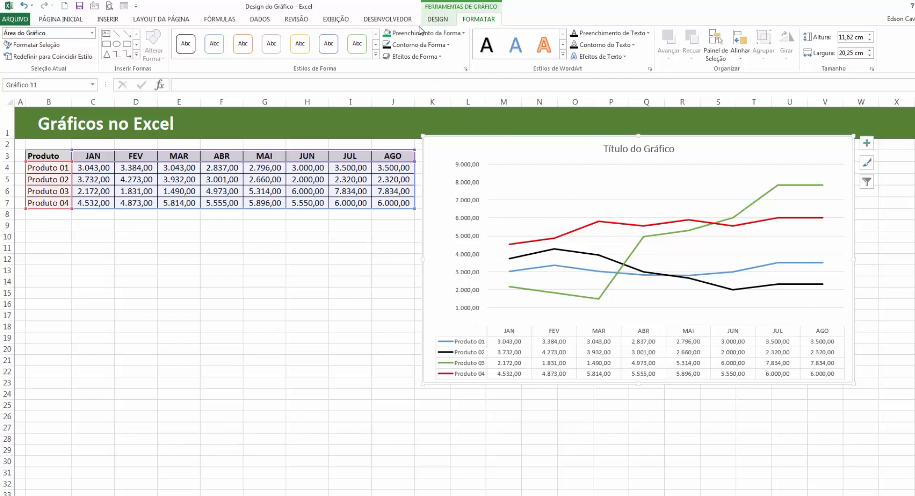
Change the chart type from lines to clustered columns (Colunas Agrupadas)
{"action": "left_click", "coordinate": [443, 21]}
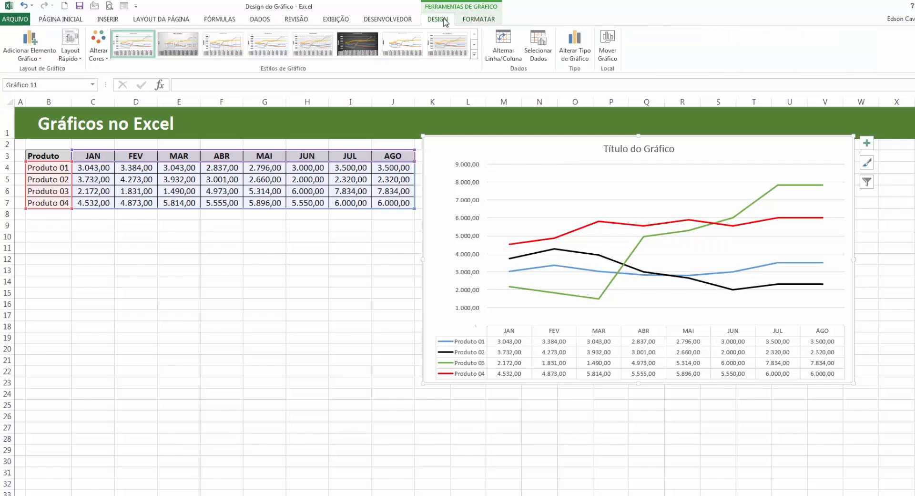
{"action": "left_click", "coordinate": [575, 45]}
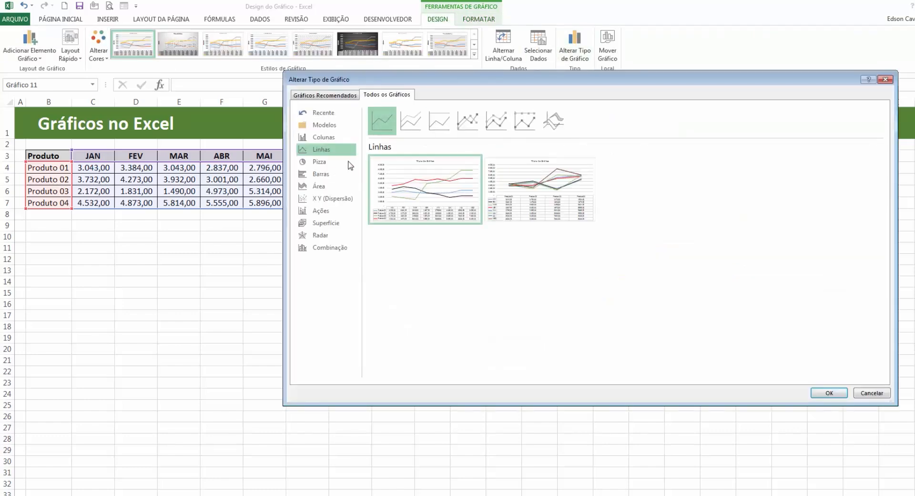
{"action": "left_click", "coordinate": [324, 137]}
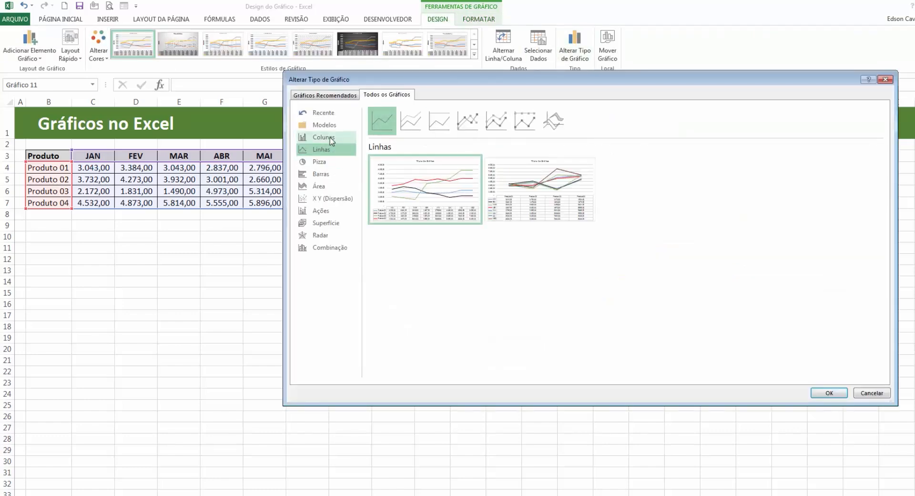
{"action": "left_click", "coordinate": [821, 393]}
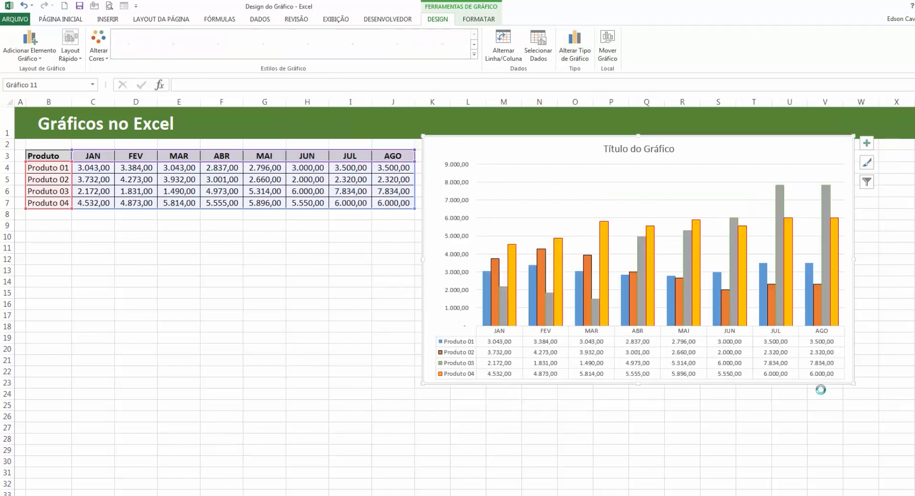
Set the fill of the Produto 04 columns to the green theme color
{"action": "left_click", "coordinate": [497, 175]}
{"action": "left_click", "coordinate": [602, 259]}
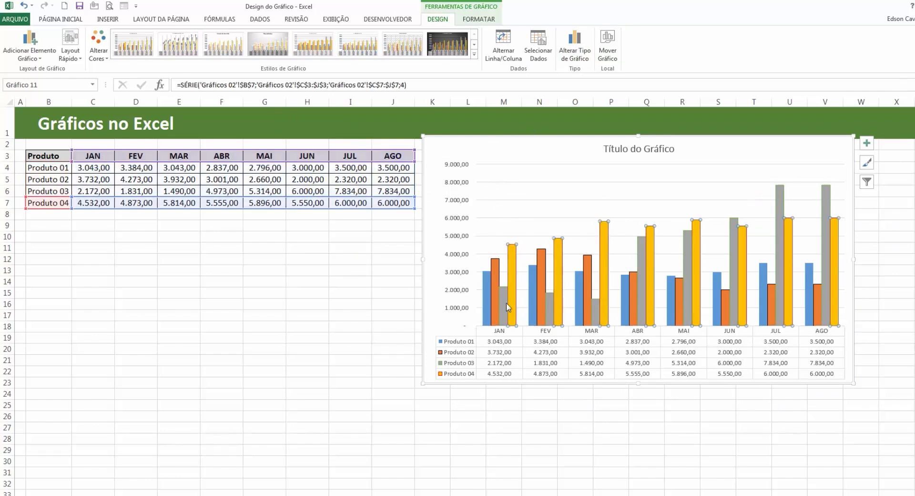
{"action": "left_click", "coordinate": [99, 48]}
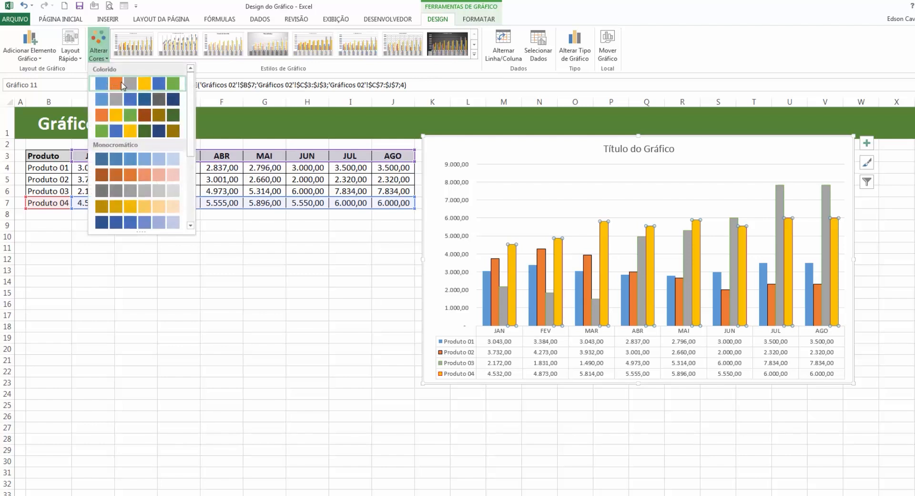
{"action": "left_click", "coordinate": [554, 160]}
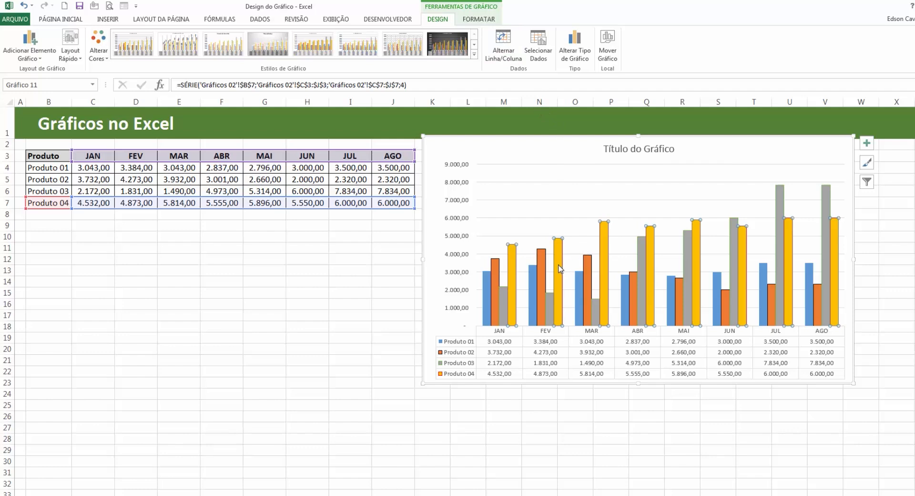
{"action": "left_click", "coordinate": [492, 19]}
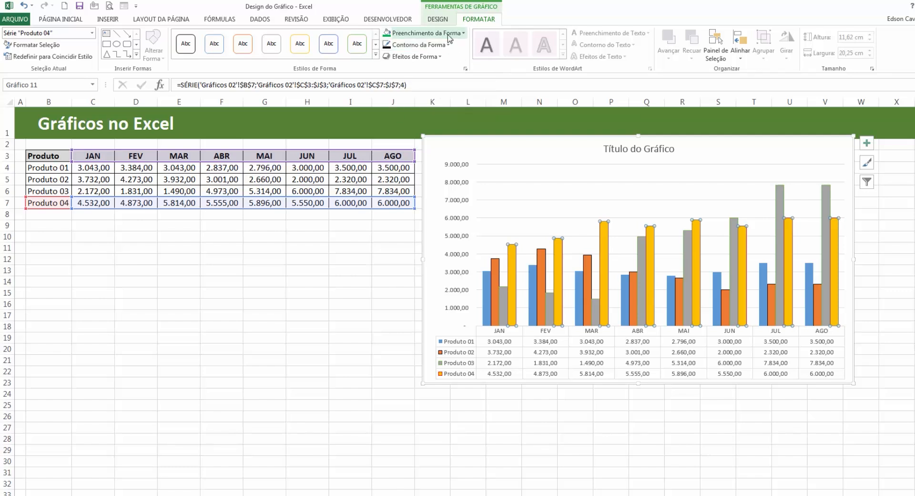
{"action": "left_click", "coordinate": [448, 35]}
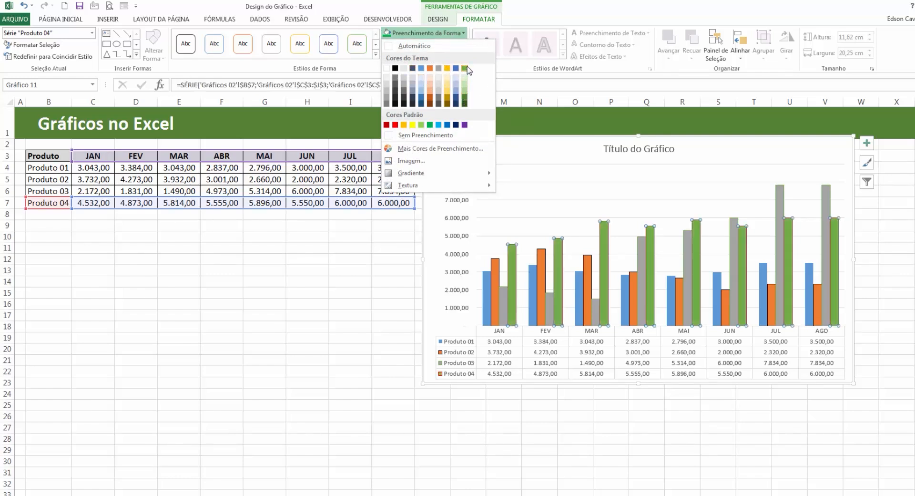
{"action": "left_click", "coordinate": [464, 68]}
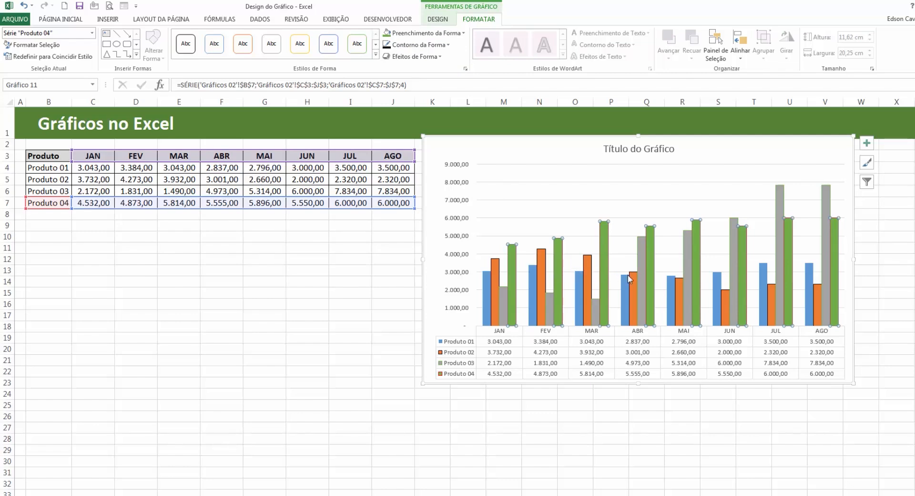
Set the fill of the Produto 03 columns to standard red
{"action": "left_click", "coordinate": [642, 275]}
{"action": "left_click", "coordinate": [429, 32]}
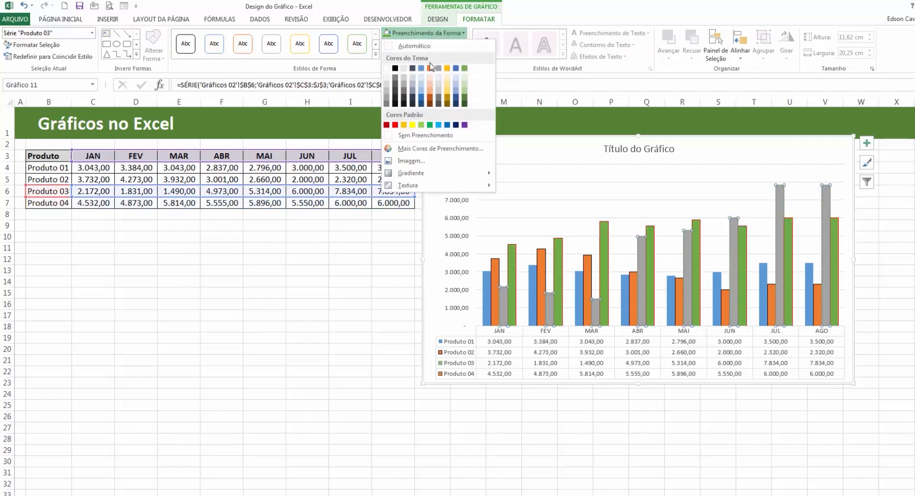
{"action": "left_click", "coordinate": [395, 124]}
{"action": "left_click", "coordinate": [624, 208]}
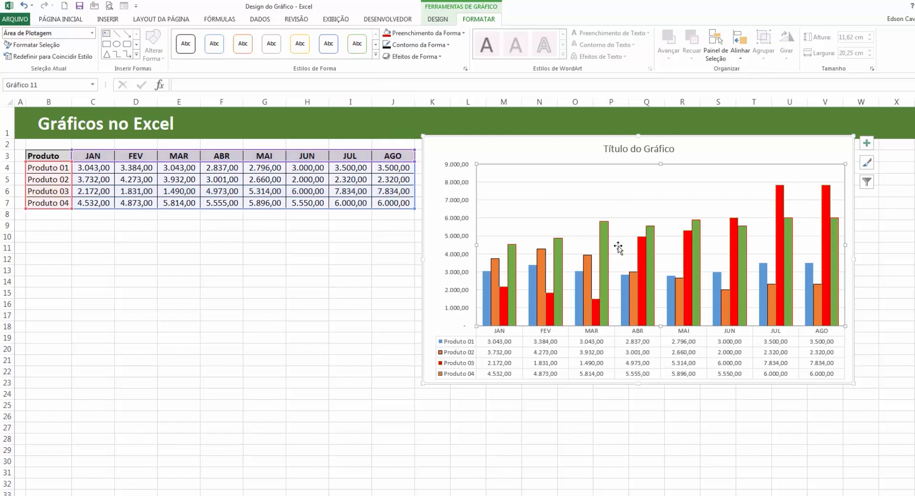
Remove the outline from the Produto 04 columns and shift the chart slightly up and to the right
{"action": "left_click", "coordinate": [605, 237]}
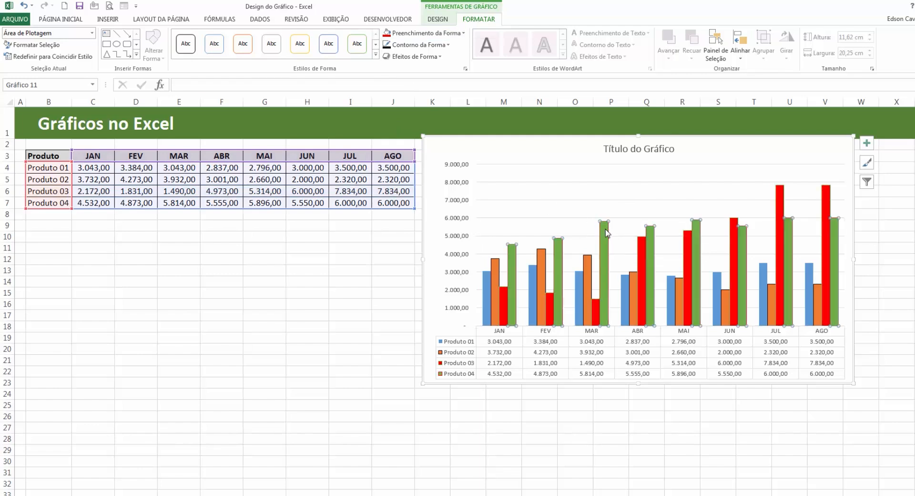
{"action": "left_click", "coordinate": [415, 45]}
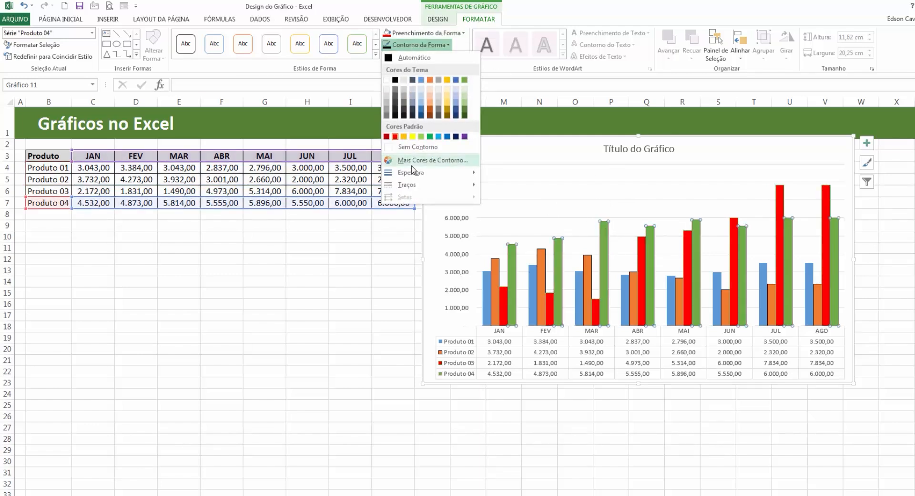
{"action": "left_click", "coordinate": [418, 146]}
{"action": "left_click_drag", "start_coordinate": [538, 162], "coordinate": [540, 159]}
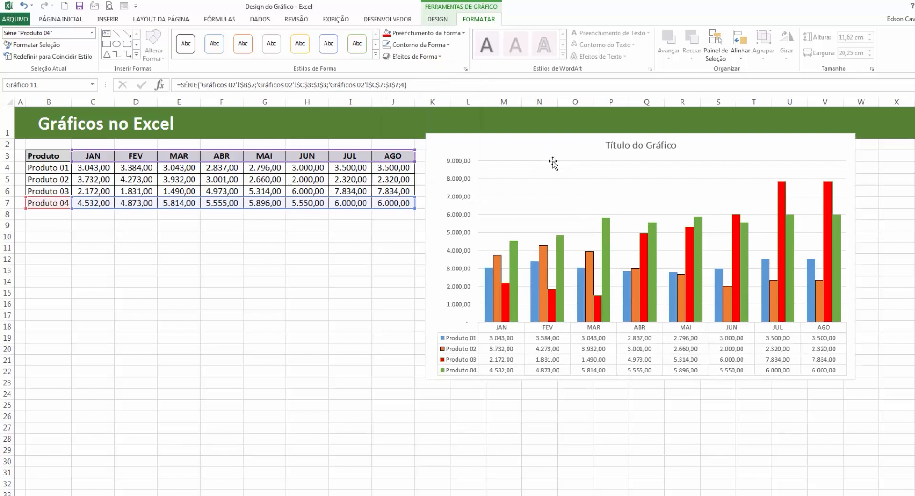
Set the fill of the Produto 02 columns to standard blue
{"action": "left_click", "coordinate": [589, 266]}
{"action": "left_click", "coordinate": [421, 33]}
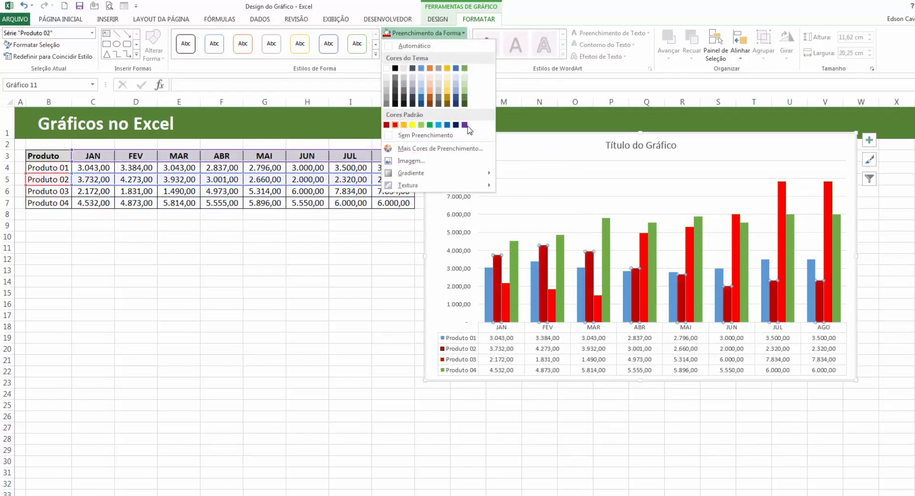
{"action": "left_click", "coordinate": [447, 125]}
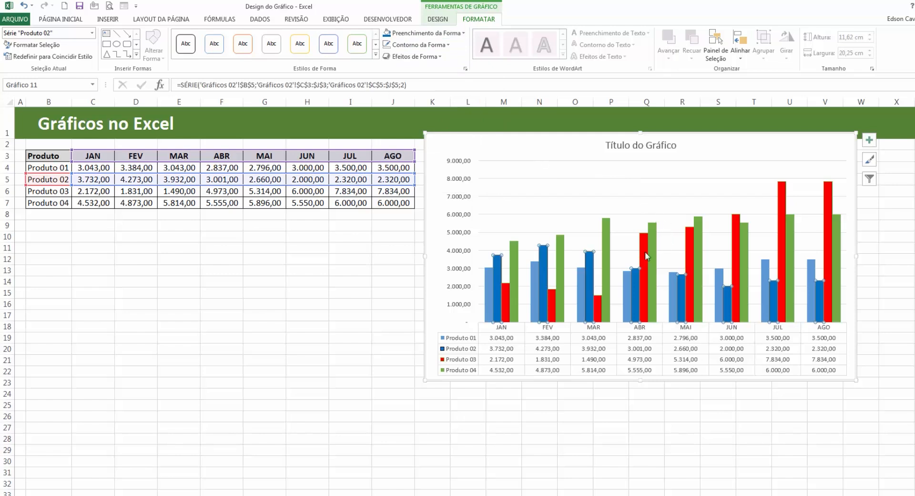
Set the fill of the Produto 04 columns to a light gold theme tint
{"action": "left_click", "coordinate": [651, 268]}
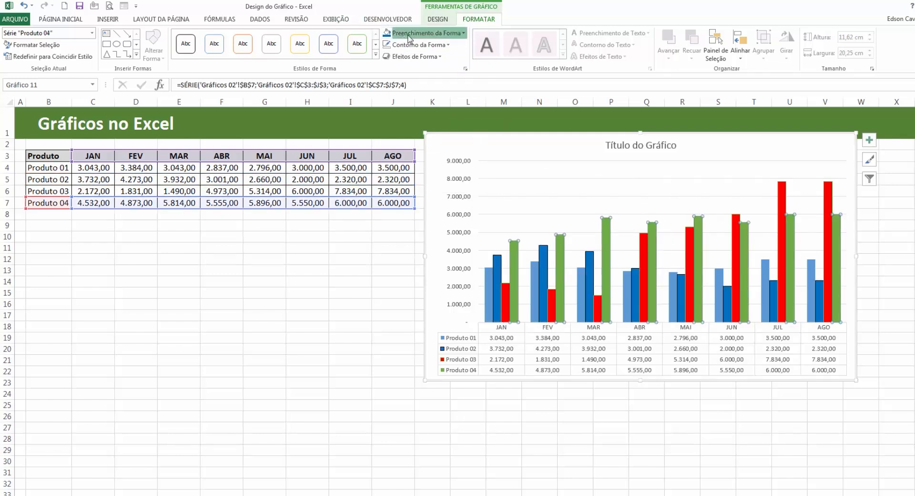
{"action": "left_click", "coordinate": [421, 33]}
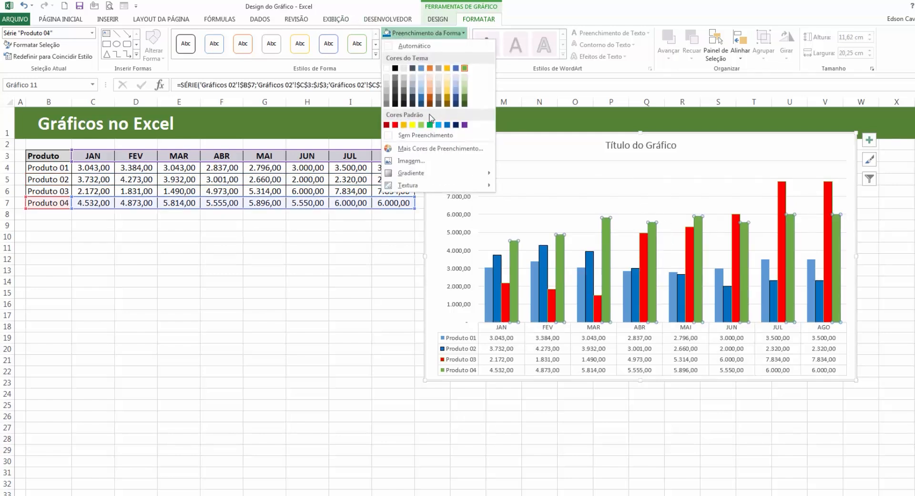
{"action": "left_click", "coordinate": [447, 79]}
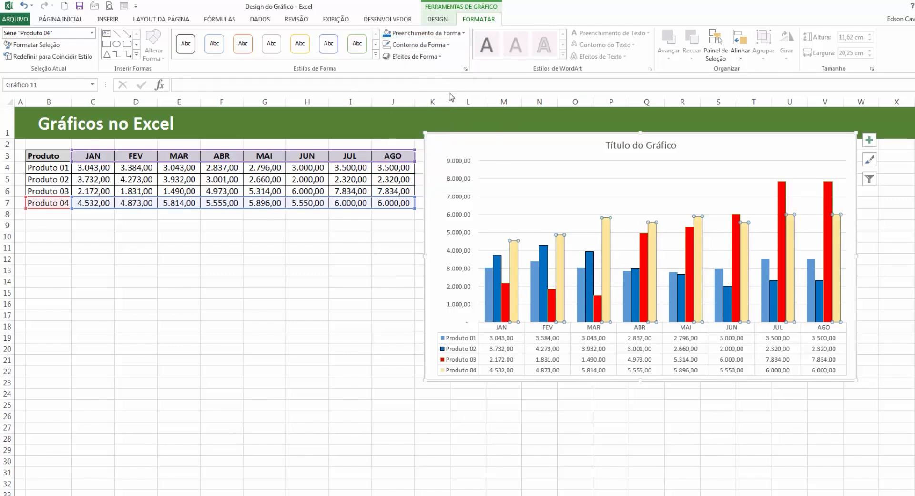
{"action": "left_click", "coordinate": [586, 154]}
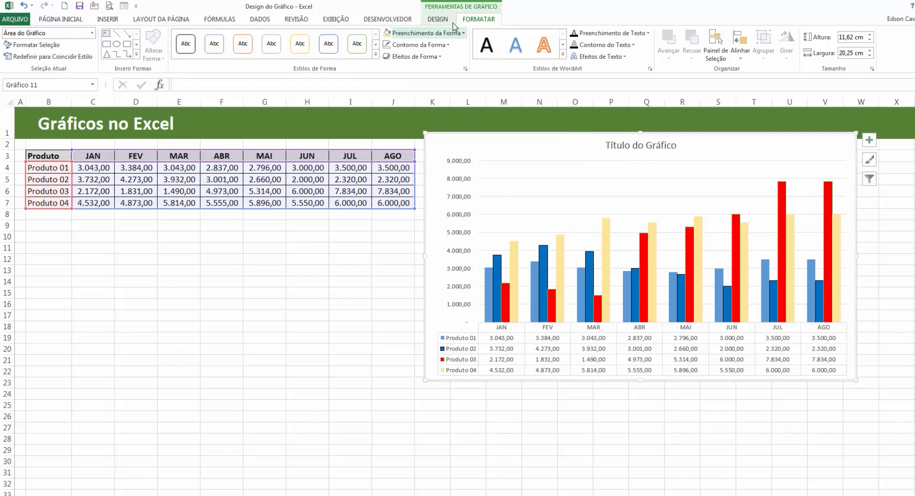
Change the chart type back to the basic line chart (Linhas) with the months along the axis
{"action": "left_click", "coordinate": [437, 19]}
{"action": "left_click", "coordinate": [99, 45]}
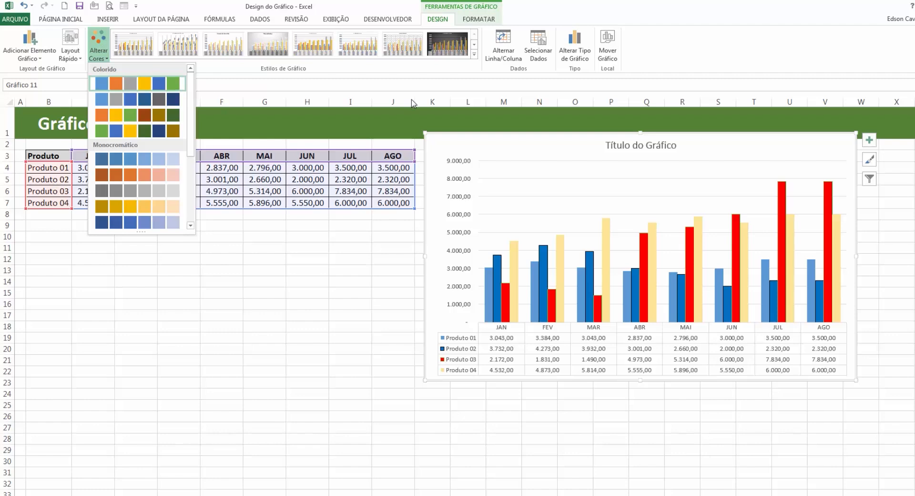
{"action": "left_click", "coordinate": [568, 7]}
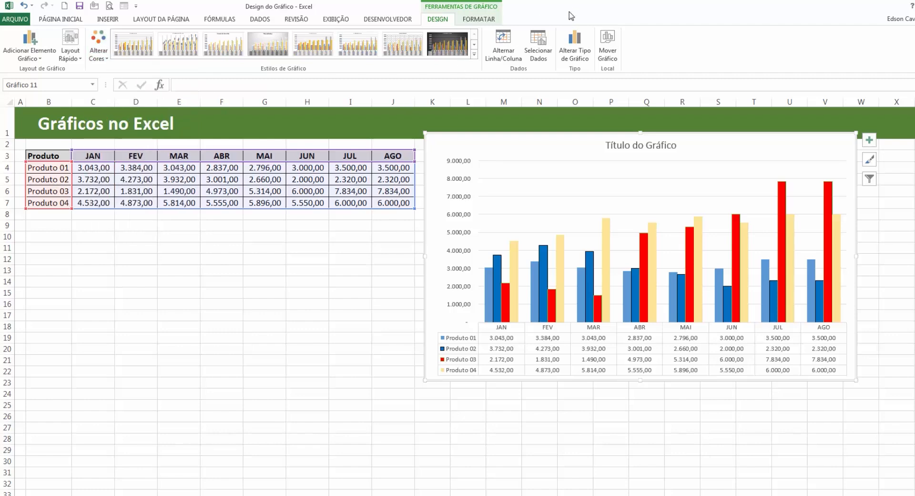
{"action": "left_click", "coordinate": [577, 50]}
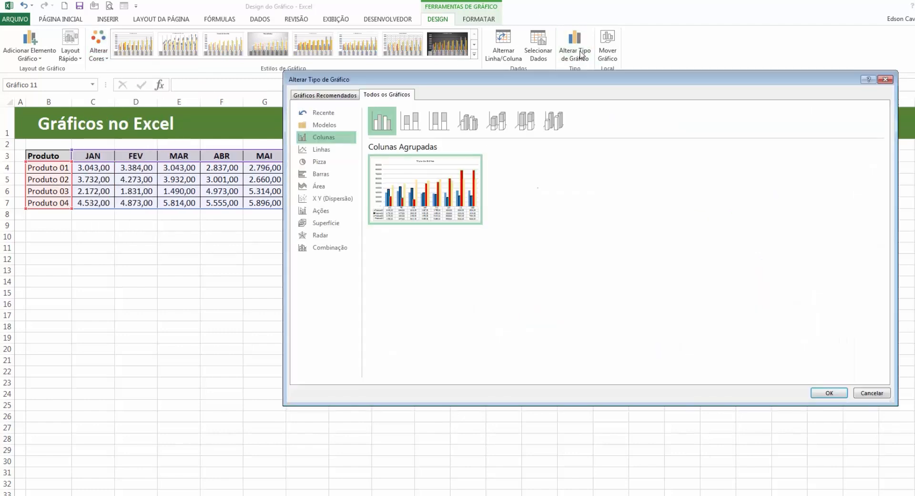
{"action": "left_click", "coordinate": [320, 149]}
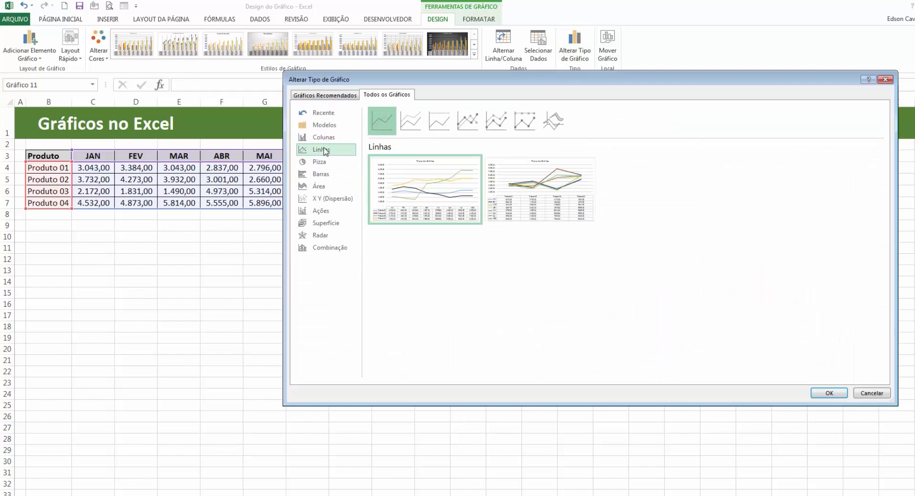
{"action": "left_click", "coordinate": [828, 393]}
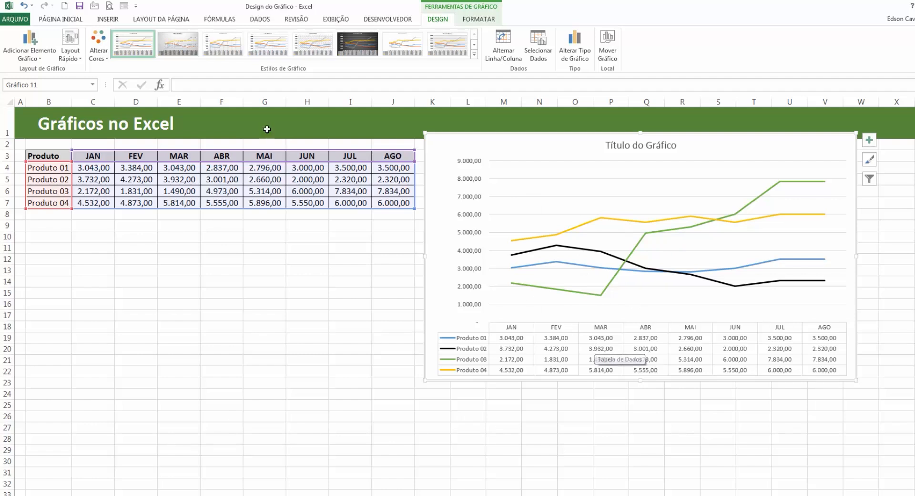
Examine the colour palettes, chart styles and quick layouts available for the line chart
{"action": "left_click", "coordinate": [98, 53]}
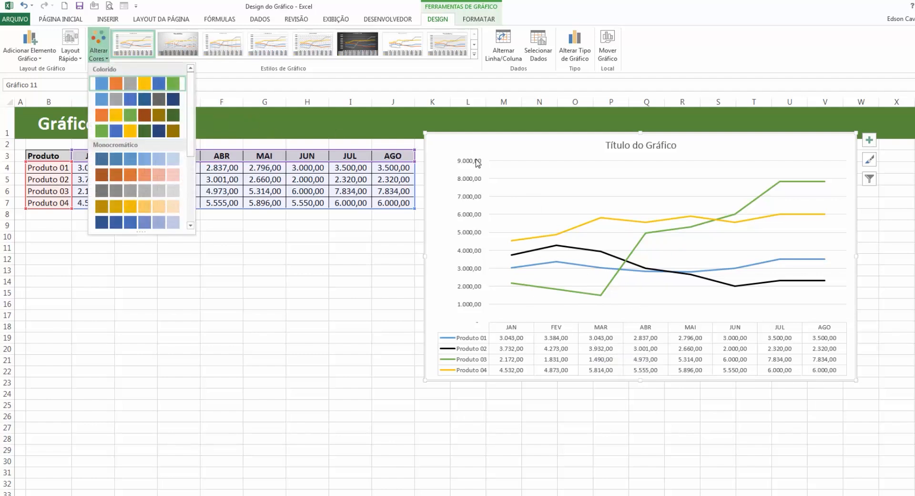
{"action": "left_click", "coordinate": [477, 143]}
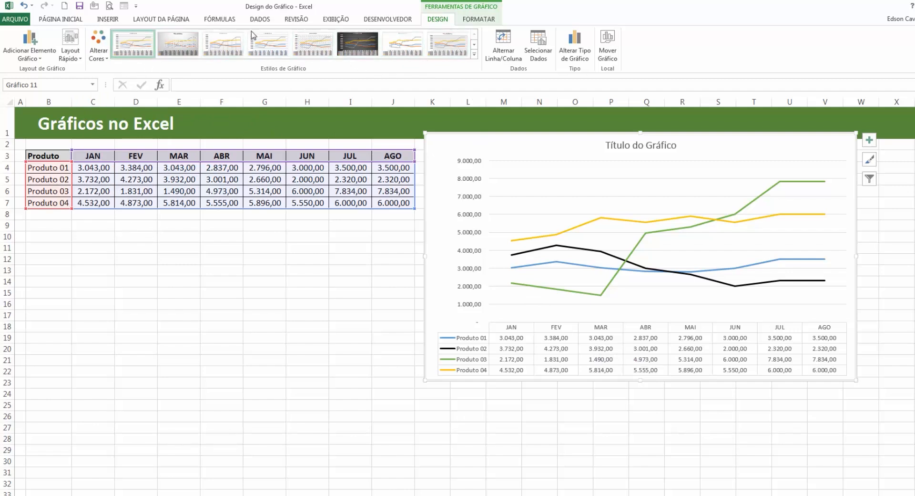
{"action": "left_click", "coordinate": [474, 54]}
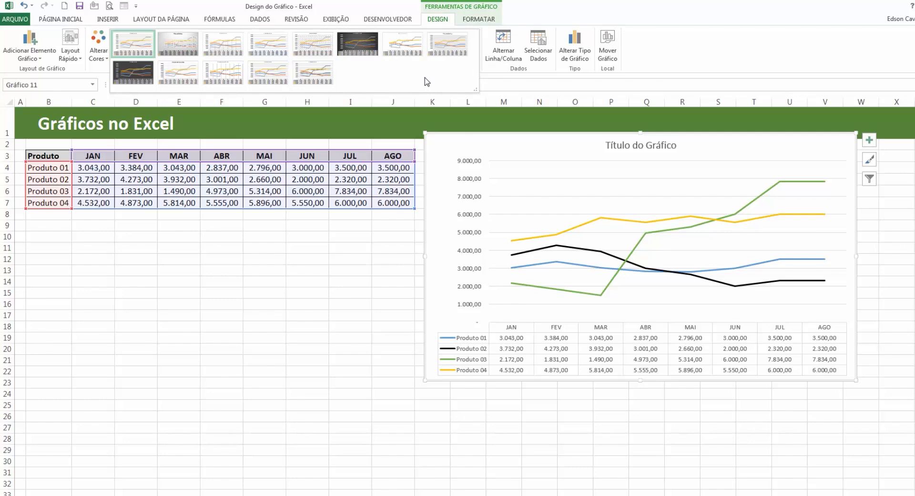
{"action": "left_click", "coordinate": [70, 52]}
{"action": "left_click", "coordinate": [70, 52]}
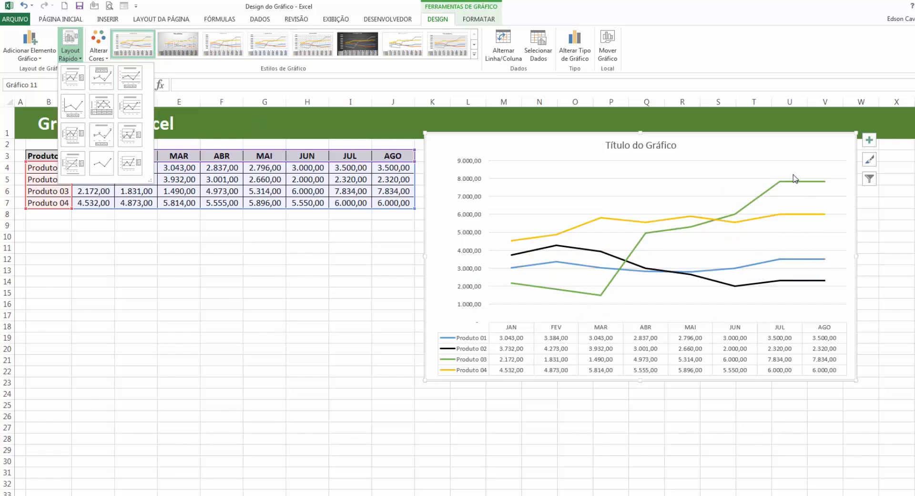
{"action": "left_click", "coordinate": [275, 75]}
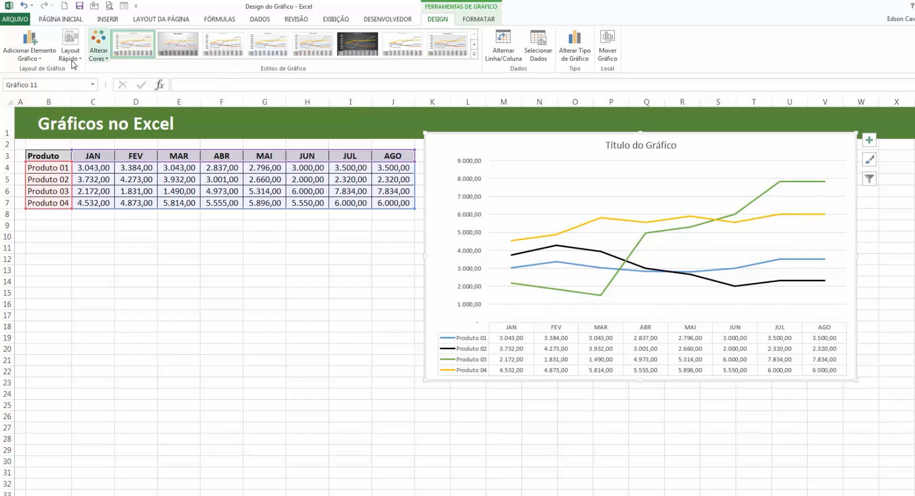
{"action": "left_click", "coordinate": [474, 56]}
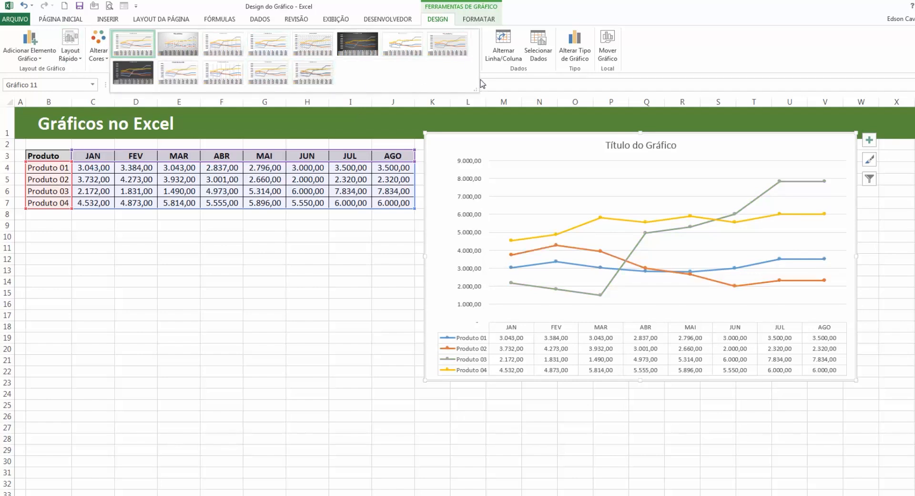
{"action": "left_click", "coordinate": [486, 80]}
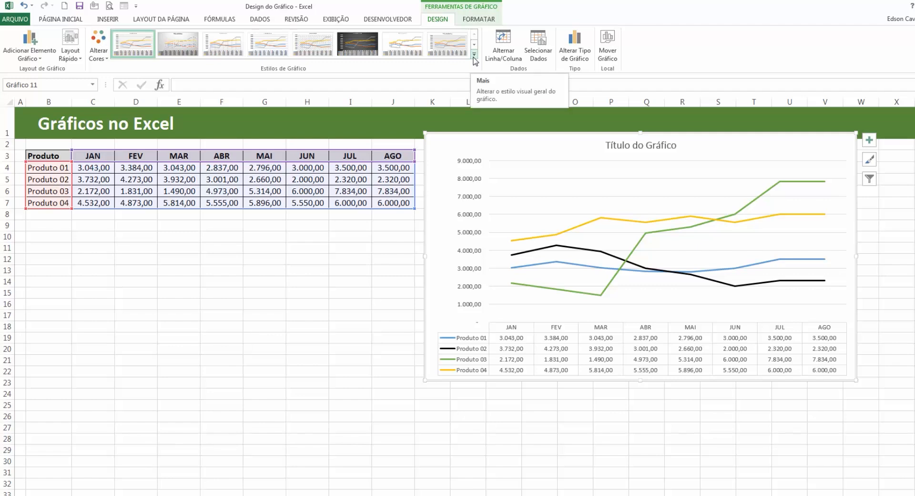
Apply the chart style Estilo 2 to the line chart
{"action": "left_click", "coordinate": [474, 56]}
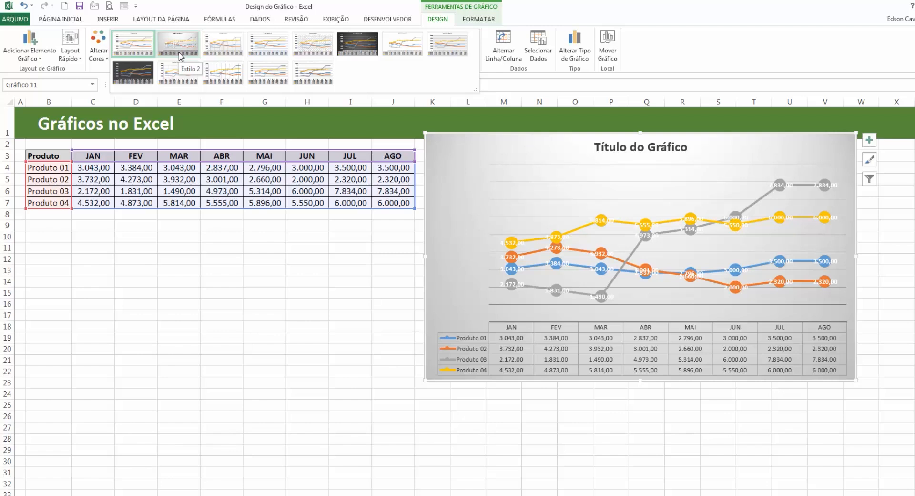
{"action": "left_click", "coordinate": [180, 53]}
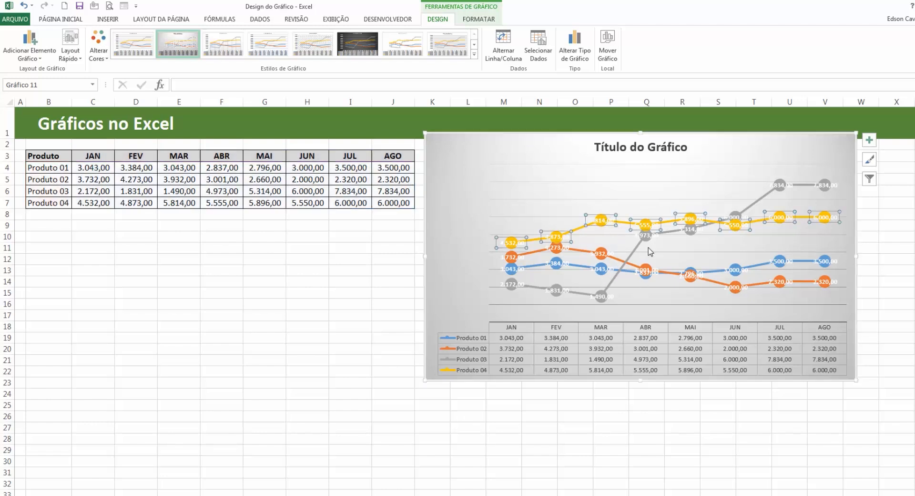
{"action": "left_click", "coordinate": [694, 274]}
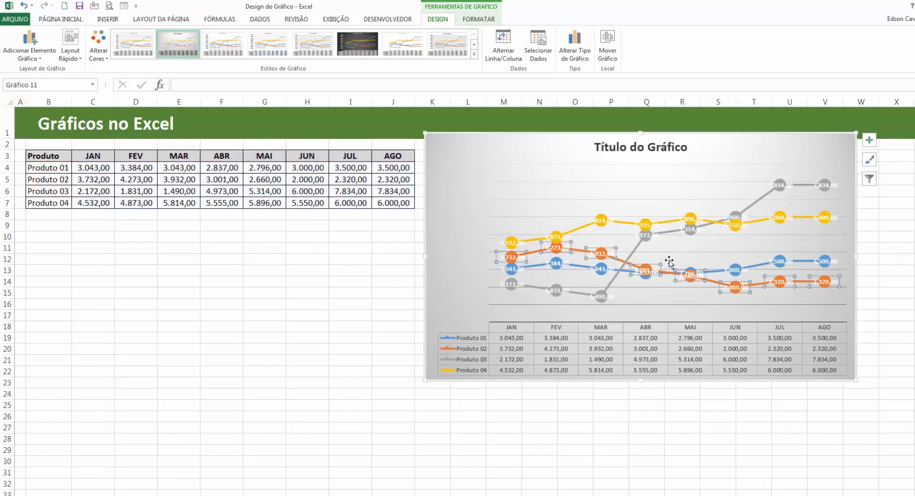
{"action": "left_click", "coordinate": [731, 146]}
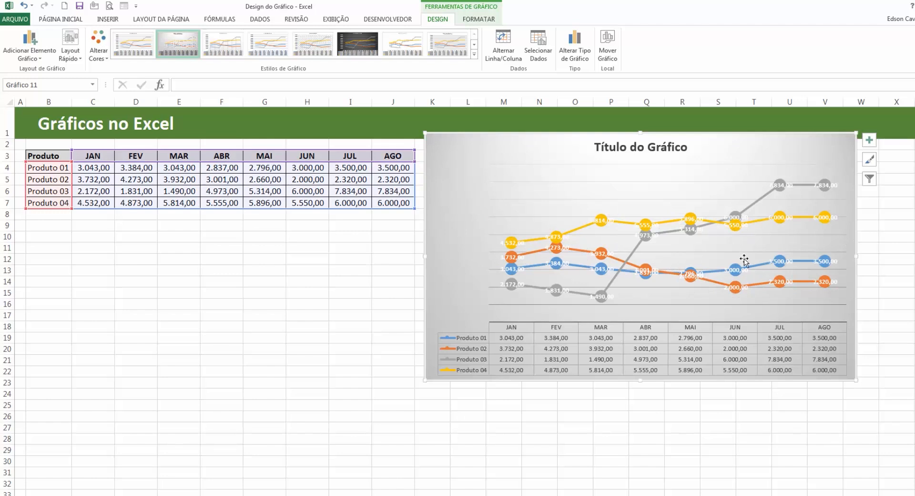
Move the chart left over the last columns of the table and hide its data labels (Rótulos de Dados)
{"action": "left_click", "coordinate": [869, 140]}
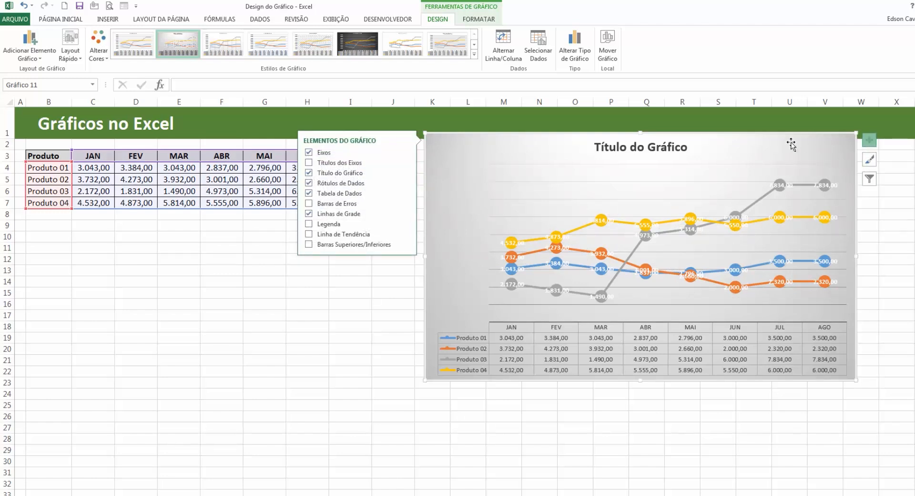
{"action": "left_click_drag", "start_coordinate": [822, 142], "coordinate": [693, 156]}
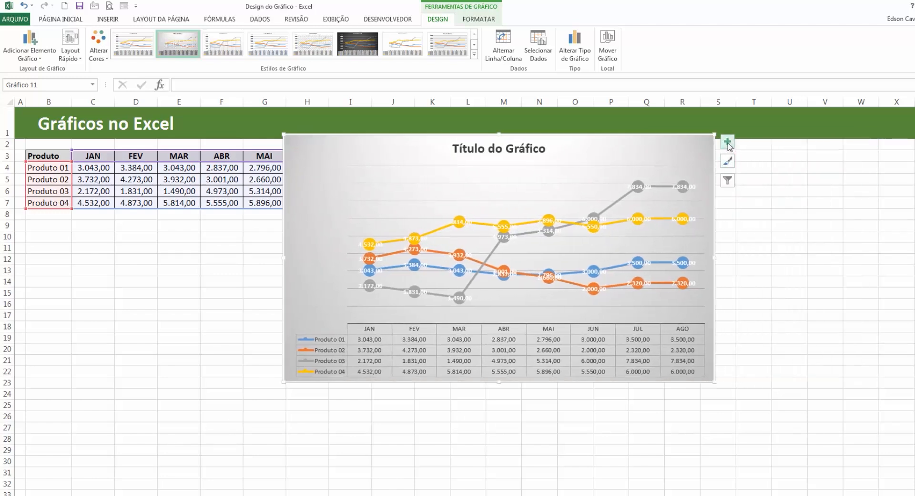
{"action": "left_click", "coordinate": [727, 142]}
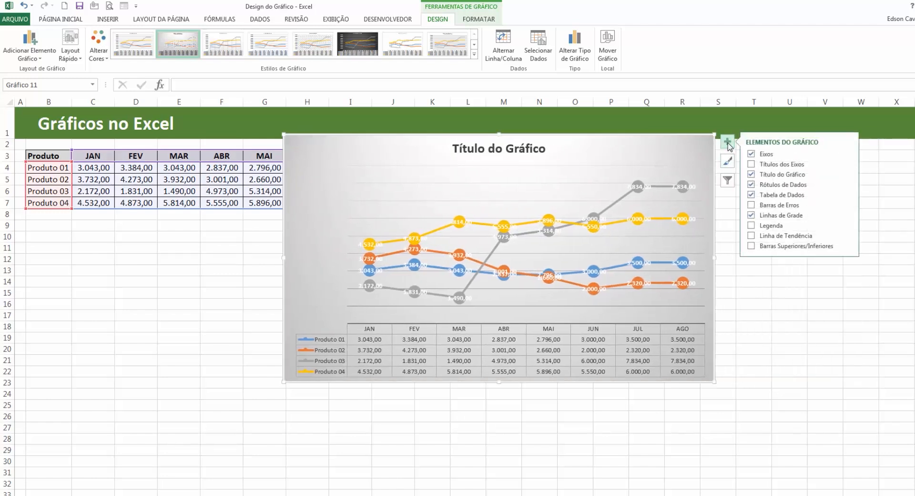
{"action": "left_click", "coordinate": [752, 186]}
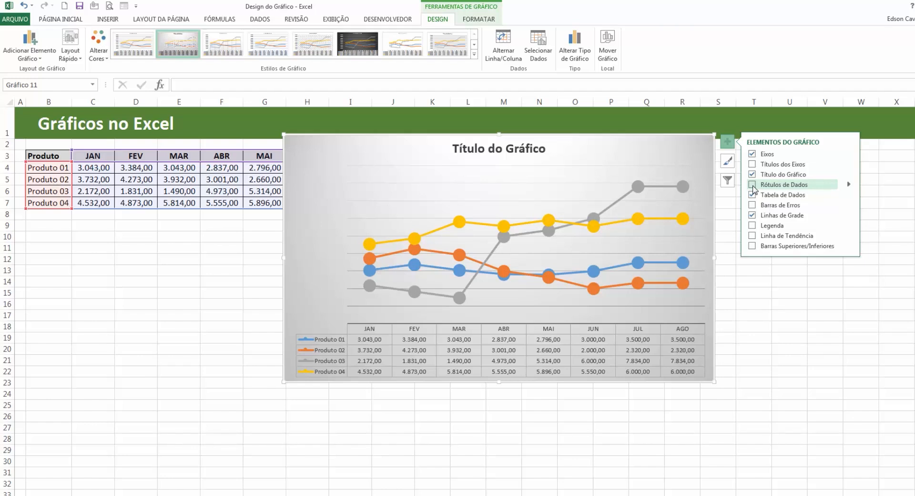
Move the chart back to the right of the table and format the values in C4:J7 without decimal places
{"action": "left_click_drag", "start_coordinate": [381, 143], "coordinate": [532, 130]}
{"action": "left_click_drag", "start_coordinate": [396, 204], "coordinate": [95, 167]}
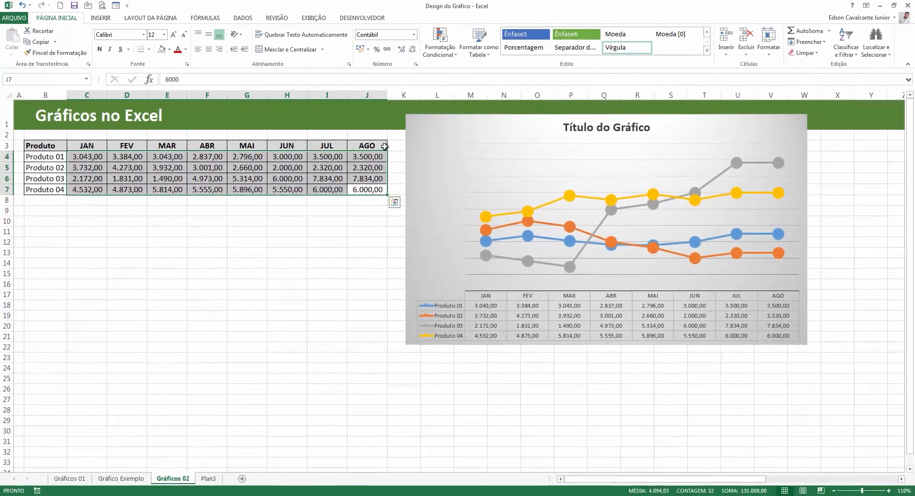
{"action": "left_click", "coordinate": [412, 51]}
{"action": "left_click", "coordinate": [412, 50]}
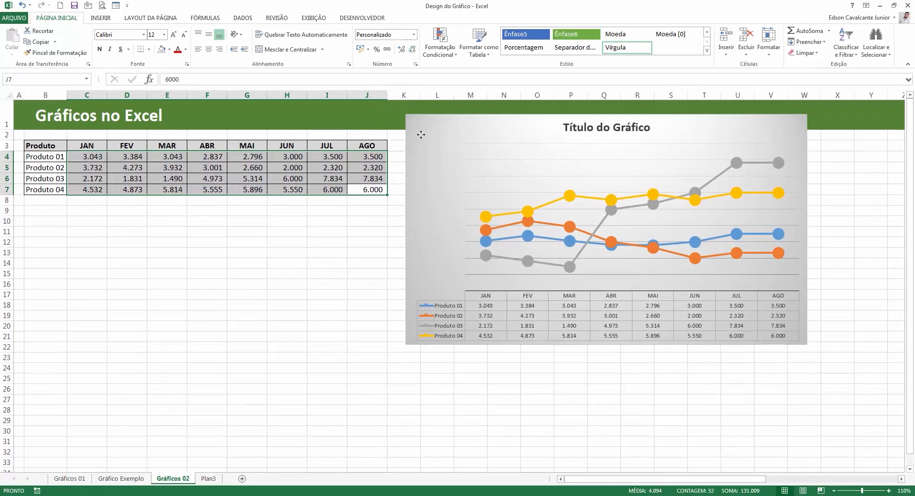
Move the chart slightly left, over column J, and turn on its data labels (Rótulos de Dados)
{"action": "left_click_drag", "start_coordinate": [421, 135], "coordinate": [374, 135]}
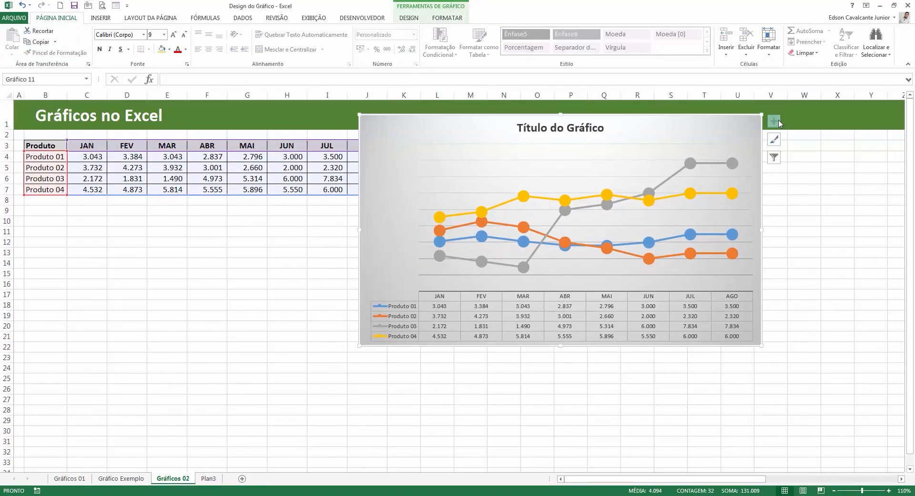
{"action": "left_click", "coordinate": [773, 122]}
{"action": "left_click", "coordinate": [796, 161]}
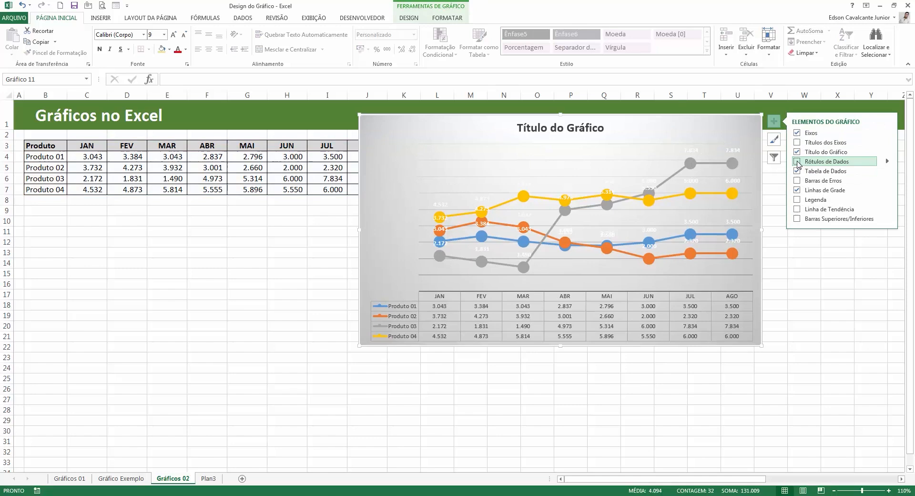
Set the text outline of the Produto 04 data labels to black
{"action": "left_click", "coordinate": [696, 179]}
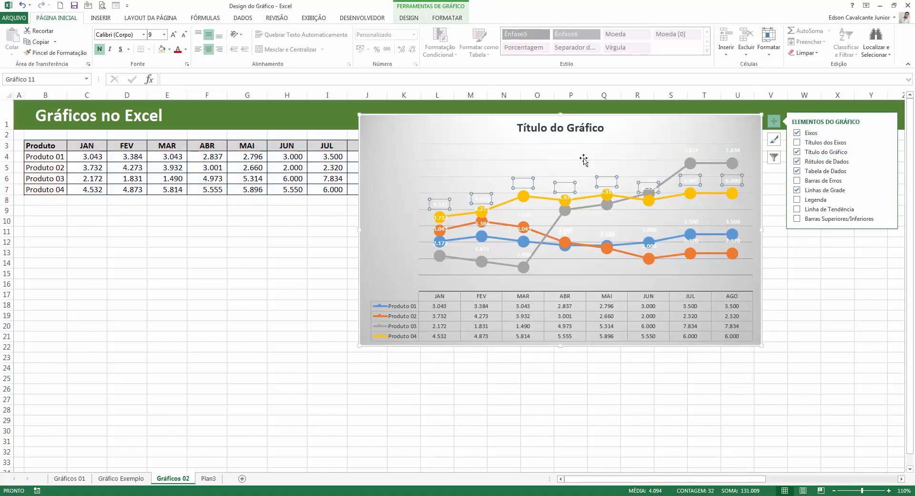
{"action": "mouse_move", "coordinate": [601, 211]}
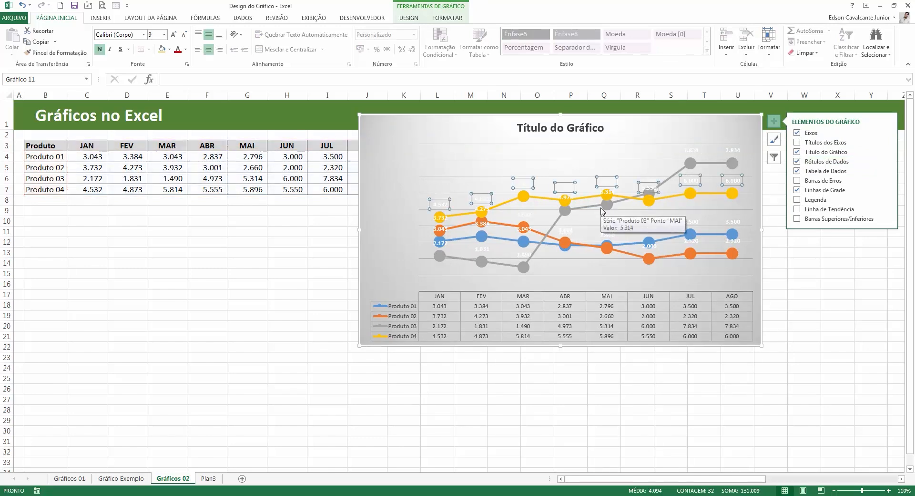
{"action": "left_click", "coordinate": [449, 18]}
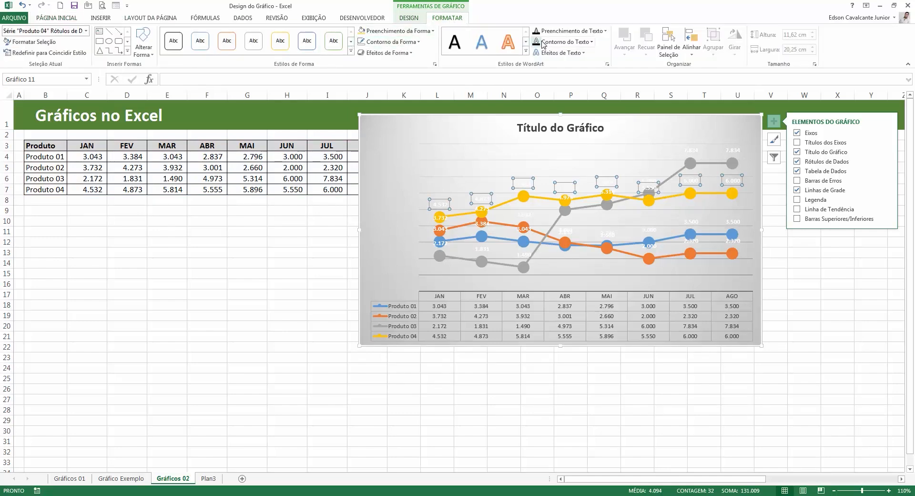
{"action": "left_click", "coordinate": [581, 43]}
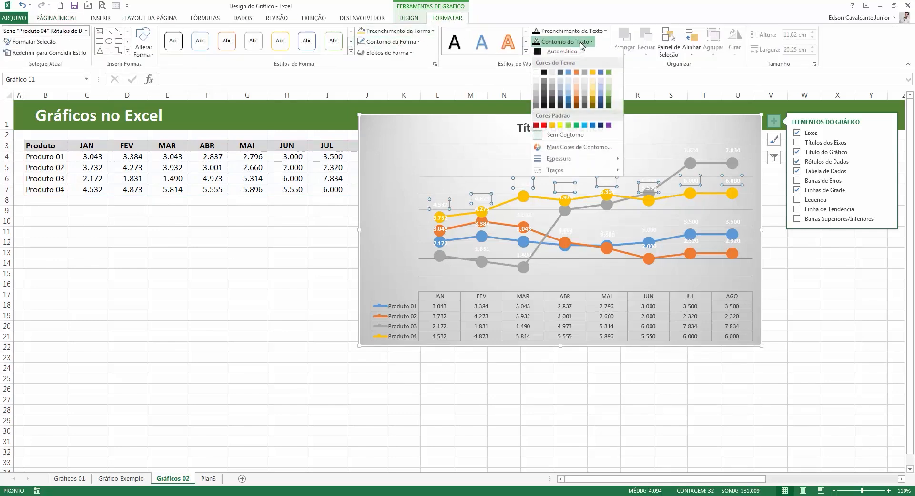
{"action": "left_click", "coordinate": [544, 75]}
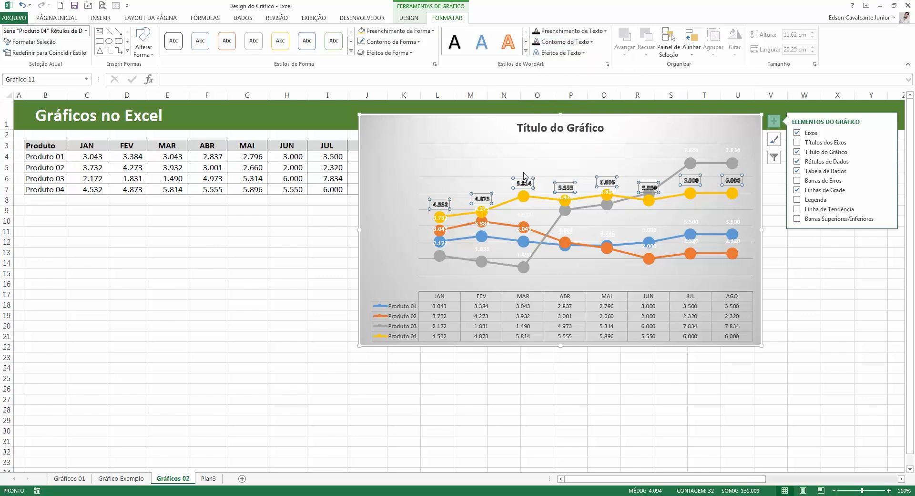
Remove the shape shadow and the text shadow from the Produto 04 data labels
{"action": "left_click", "coordinate": [393, 55]}
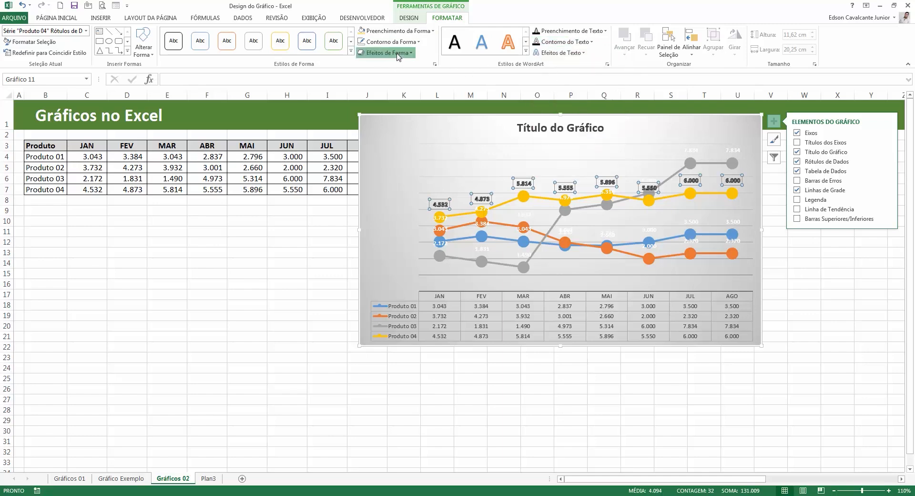
{"action": "mouse_move", "coordinate": [398, 93]}
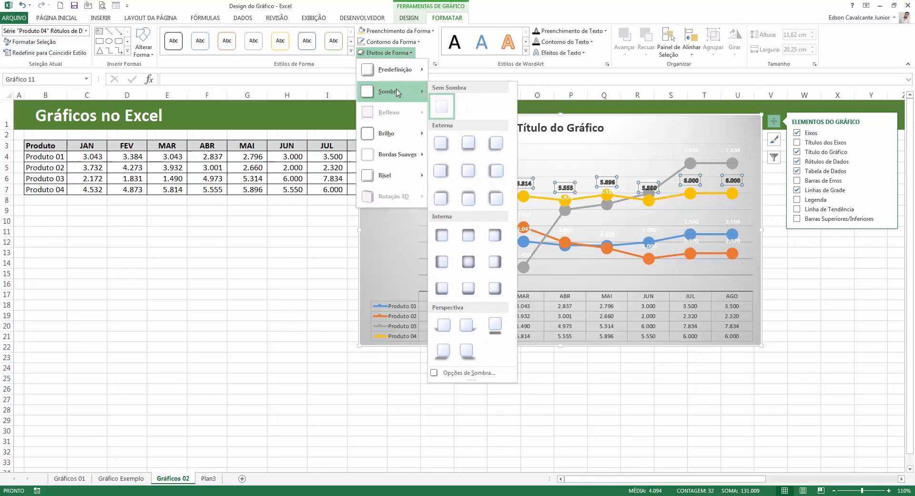
{"action": "left_click", "coordinate": [434, 106]}
{"action": "left_click", "coordinate": [581, 55]}
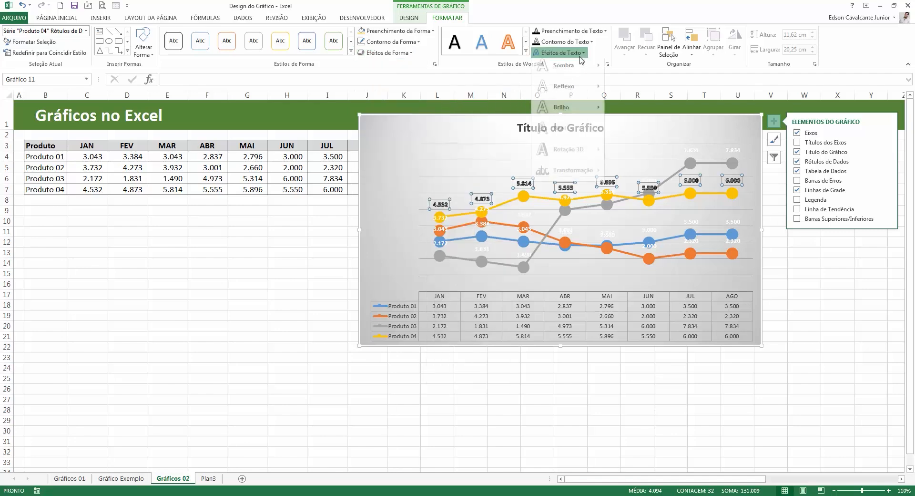
{"action": "mouse_move", "coordinate": [578, 69]}
{"action": "left_click", "coordinate": [621, 85]}
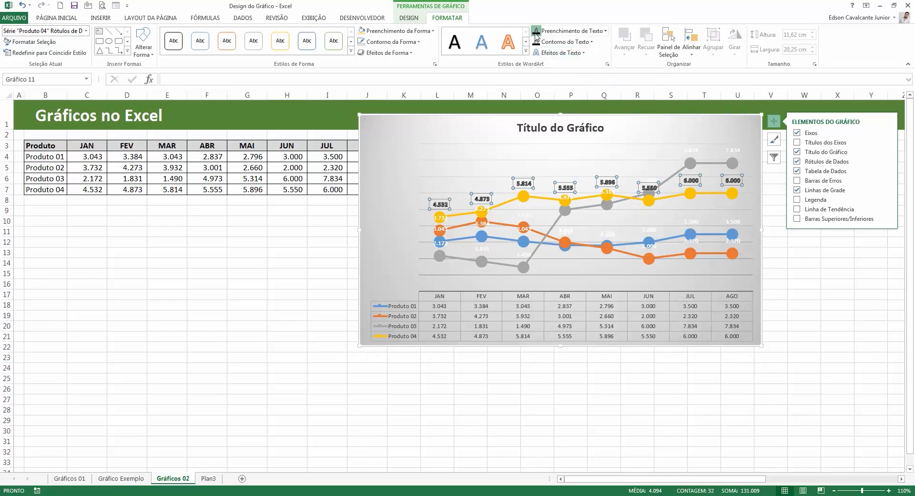
{"action": "left_click", "coordinate": [738, 152]}
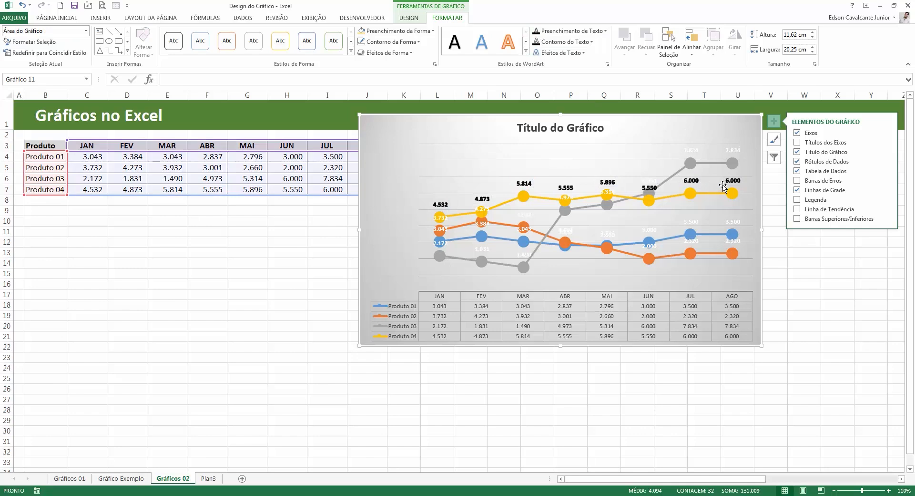
Remove bold formatting from the Produto 04 data labels
{"action": "left_click", "coordinate": [617, 183]}
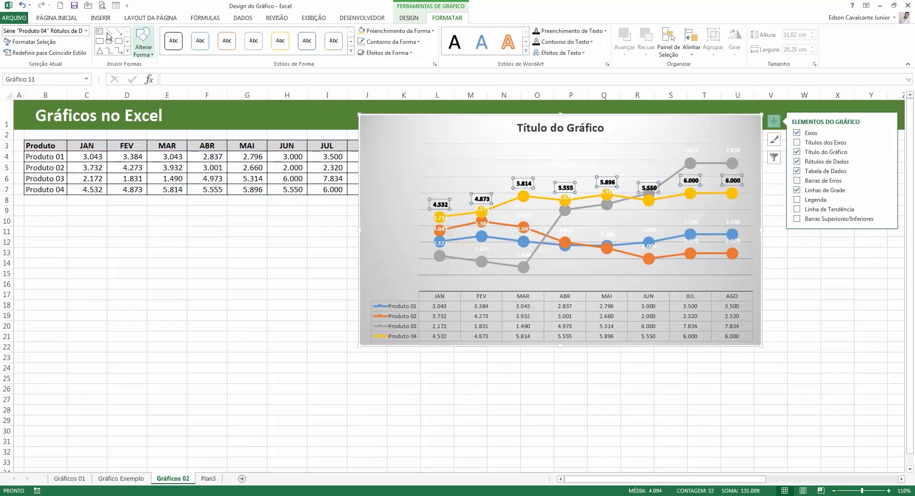
{"action": "left_click", "coordinate": [78, 21]}
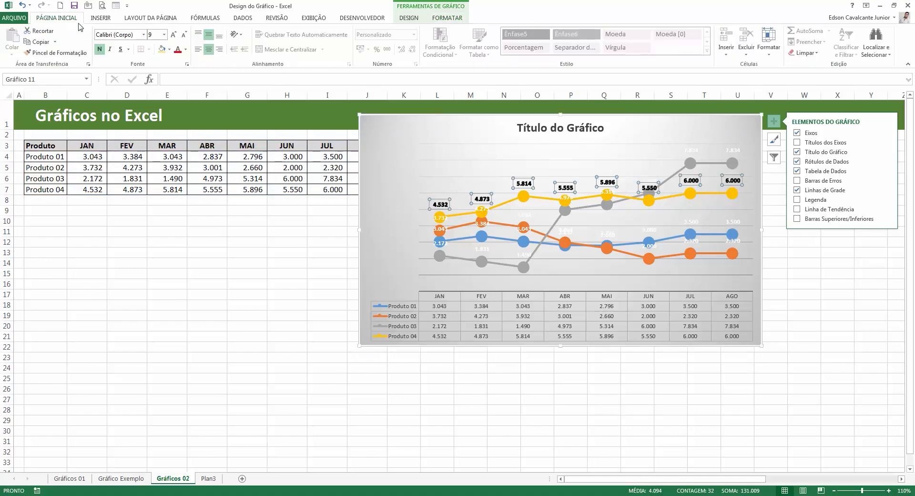
{"action": "left_click", "coordinate": [104, 51]}
{"action": "left_click", "coordinate": [540, 220]}
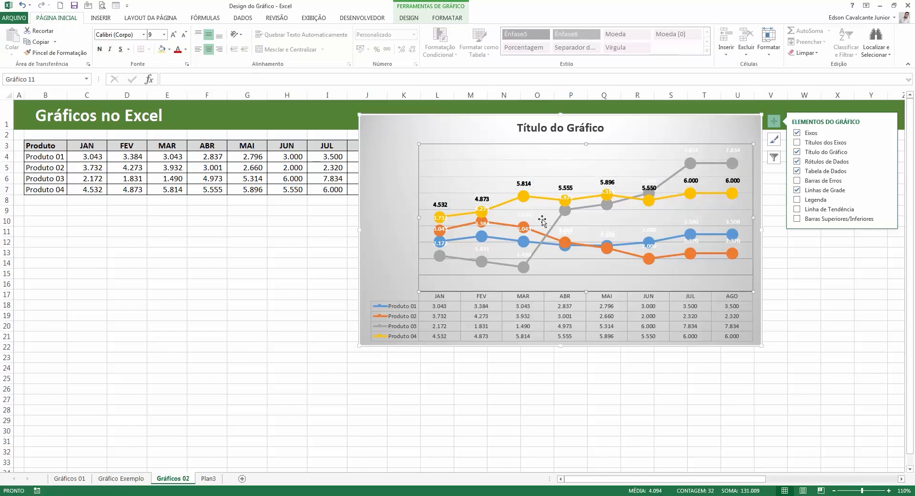
Hide the data labels (Rótulos de Dados) of all series and show the chart design options
{"action": "left_click", "coordinate": [629, 134]}
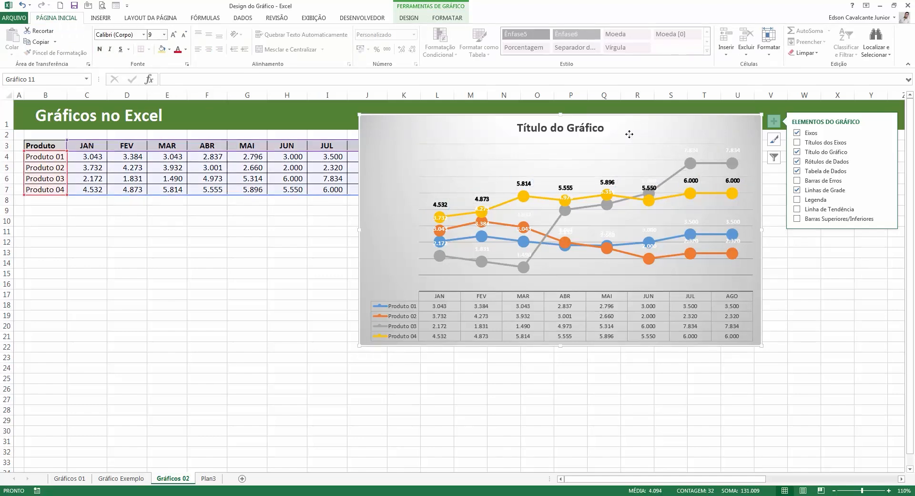
{"action": "left_click", "coordinate": [797, 161]}
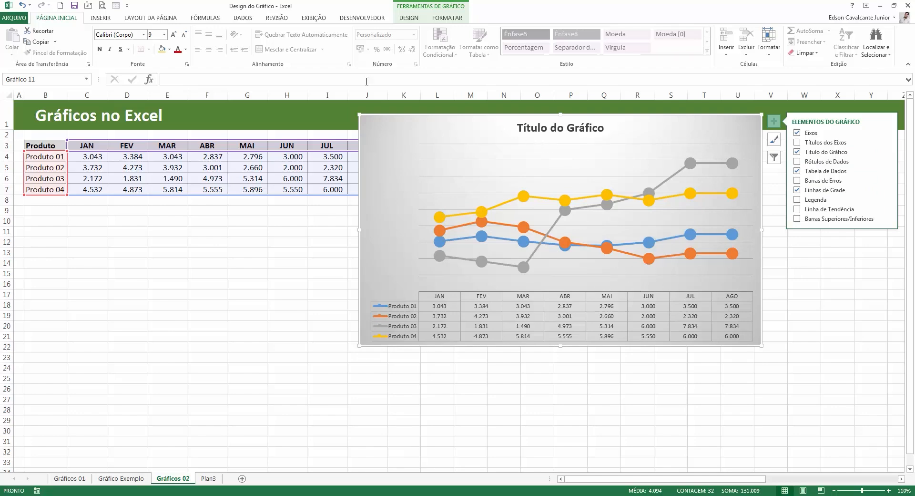
{"action": "left_click", "coordinate": [408, 19]}
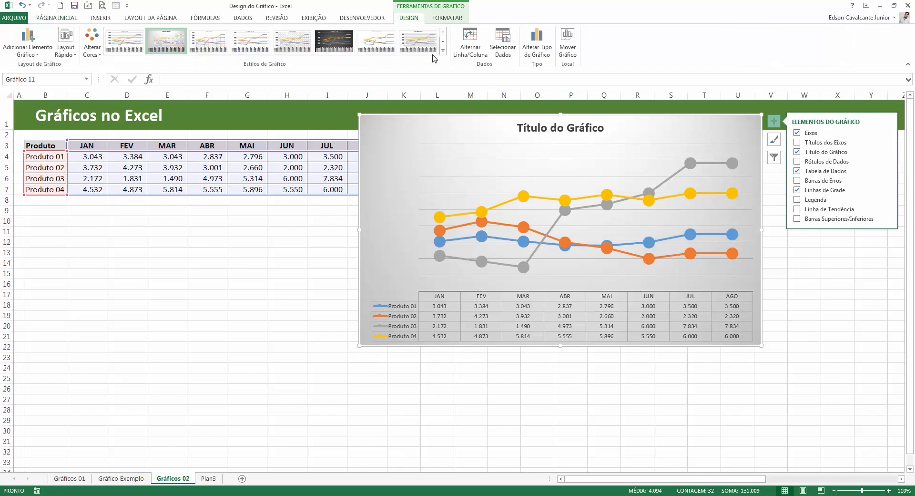
Apply the third chart style to the line chart and toggle its data labels on and off
{"action": "left_click", "coordinate": [219, 44]}
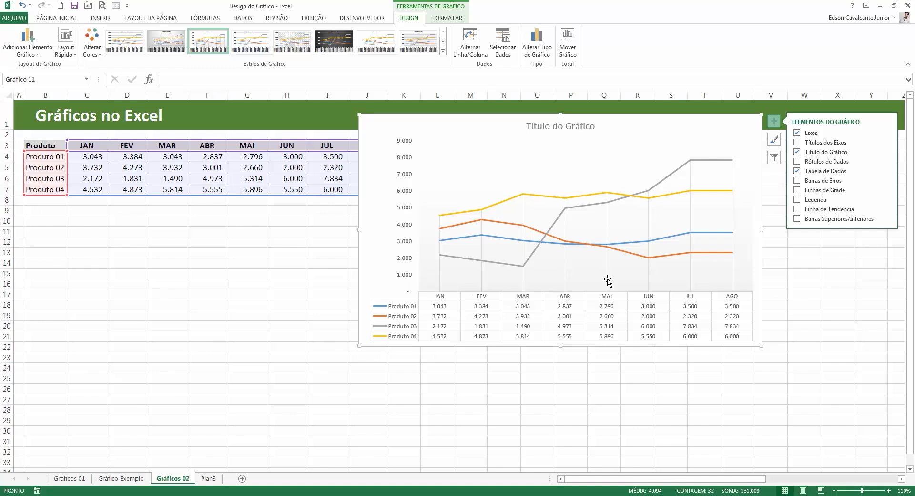
{"action": "left_click", "coordinate": [797, 162]}
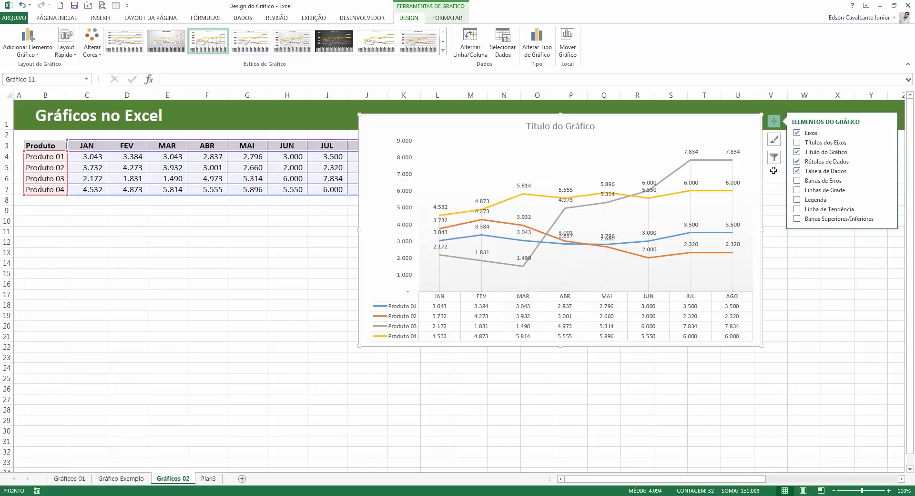
{"action": "left_click", "coordinate": [796, 163]}
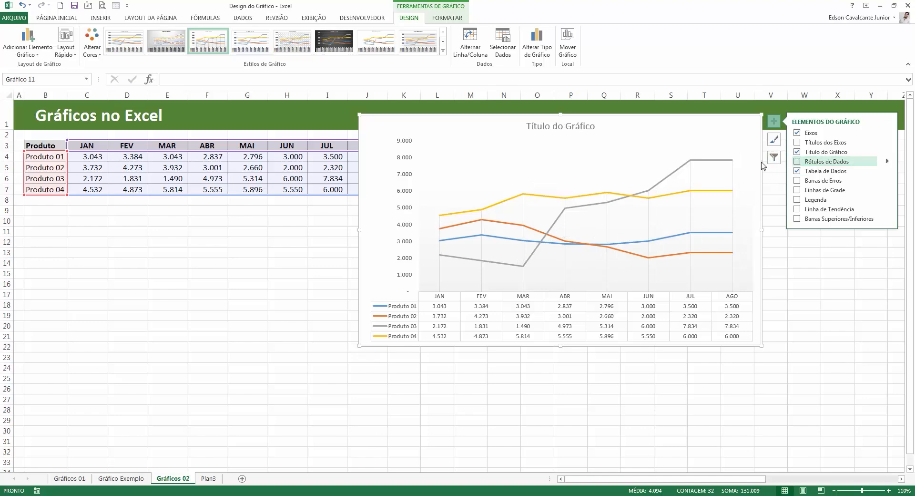
{"action": "left_click", "coordinate": [442, 50]}
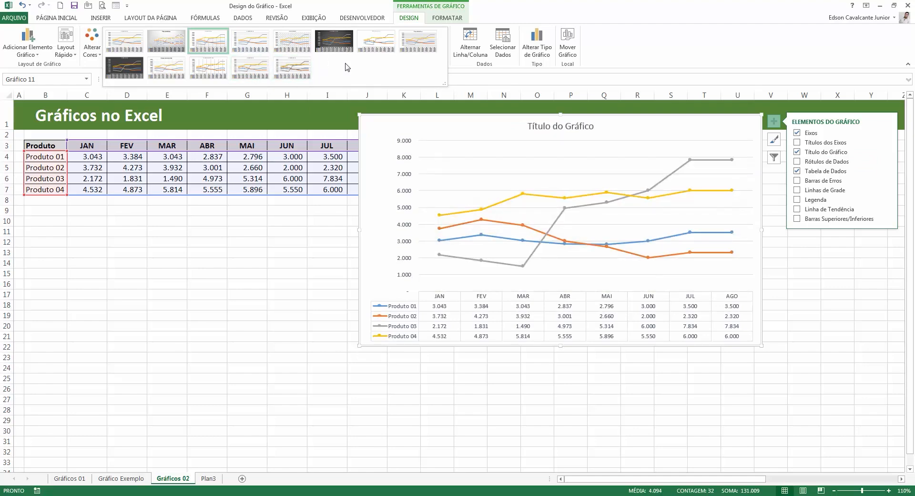
Change the chart type to Barras Agrupadas
{"action": "left_click", "coordinate": [545, 49]}
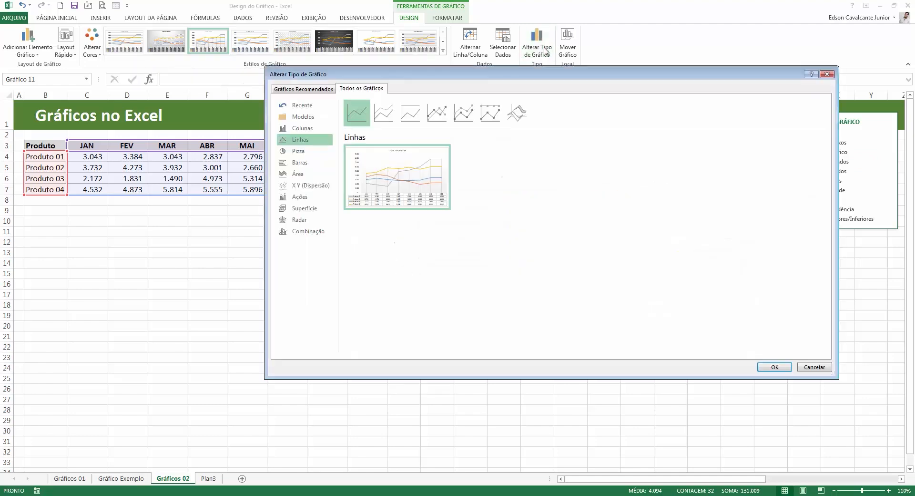
{"action": "left_click", "coordinate": [299, 162]}
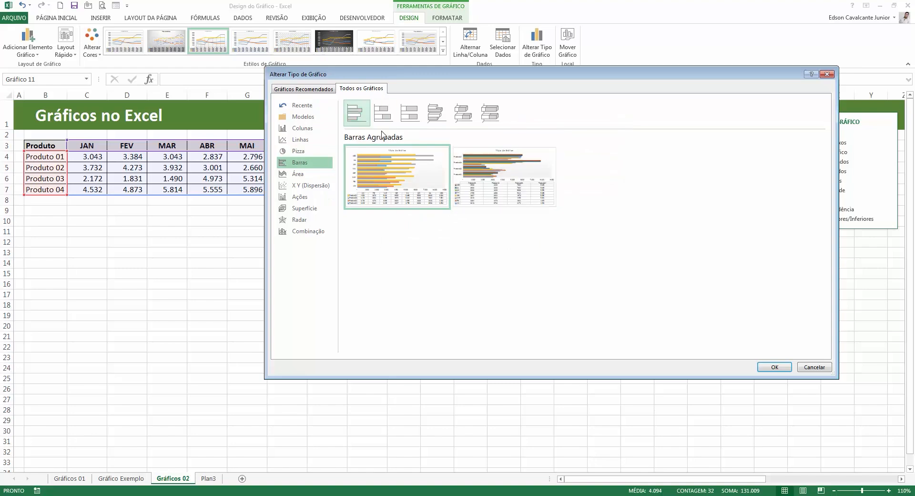
{"action": "left_click", "coordinate": [772, 367]}
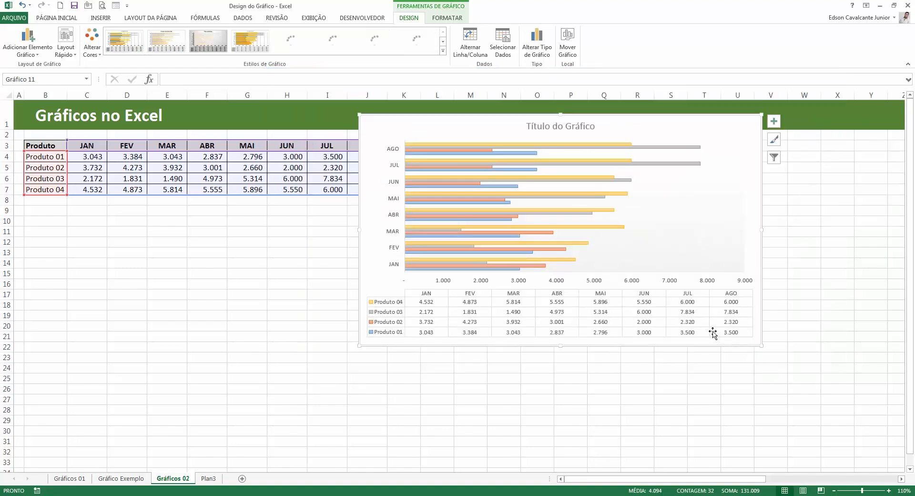
Look through the chart styles and the shape fill colors available for the bar chart
{"action": "left_click", "coordinate": [443, 44]}
{"action": "left_click", "coordinate": [443, 52]}
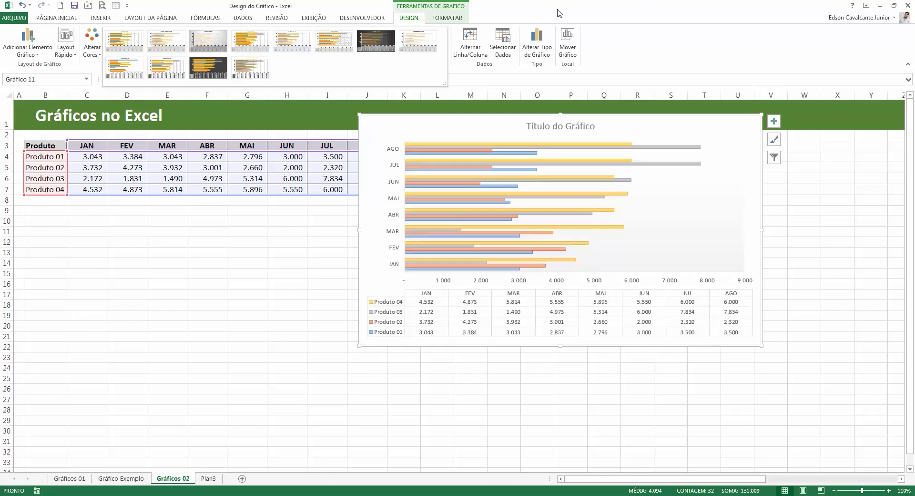
{"action": "left_click", "coordinate": [559, 14]}
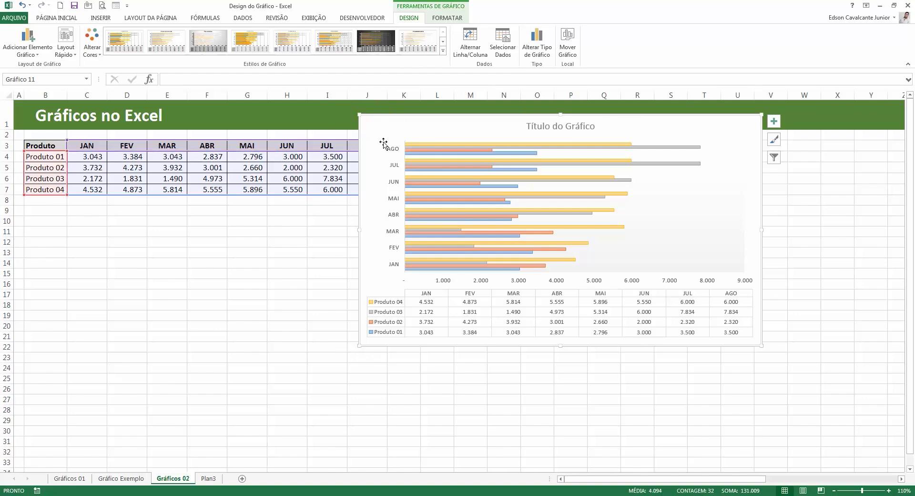
{"action": "left_click", "coordinate": [448, 19]}
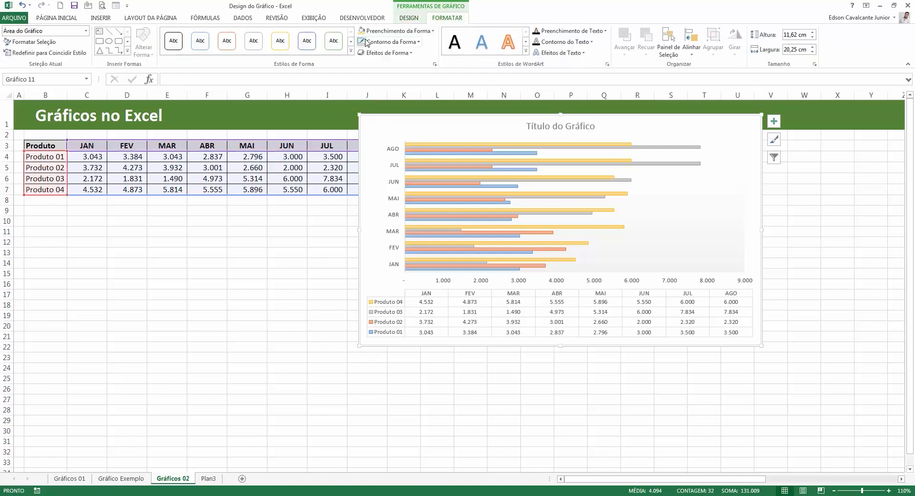
{"action": "left_click", "coordinate": [374, 31]}
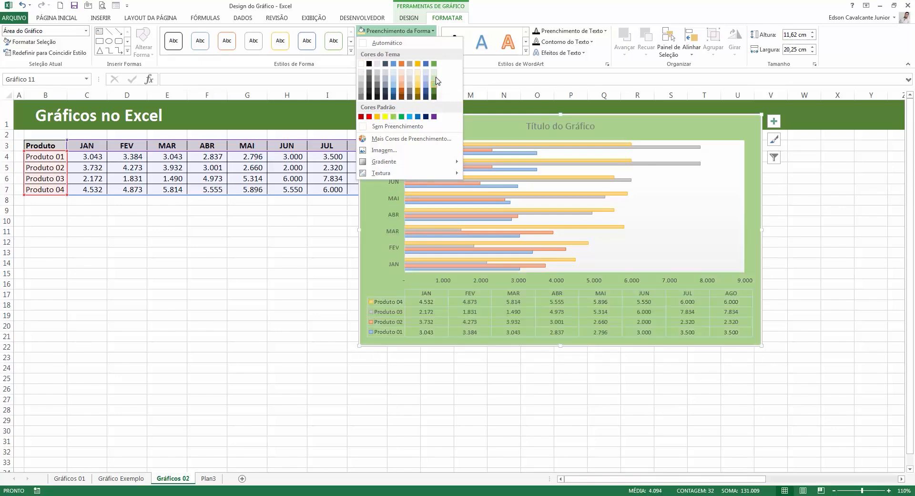
{"action": "left_click", "coordinate": [526, 21]}
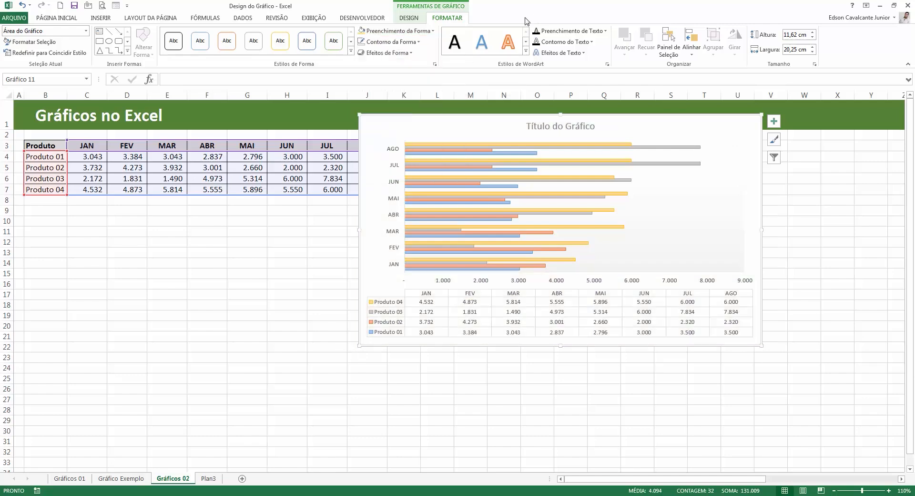
{"action": "left_click", "coordinate": [526, 311]}
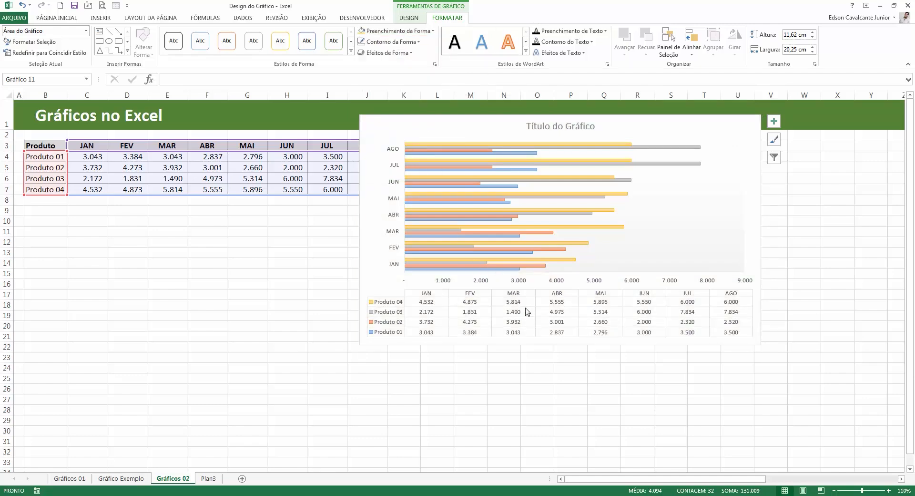
Change the chart type from bars back to Linhas
{"action": "left_click", "coordinate": [419, 18]}
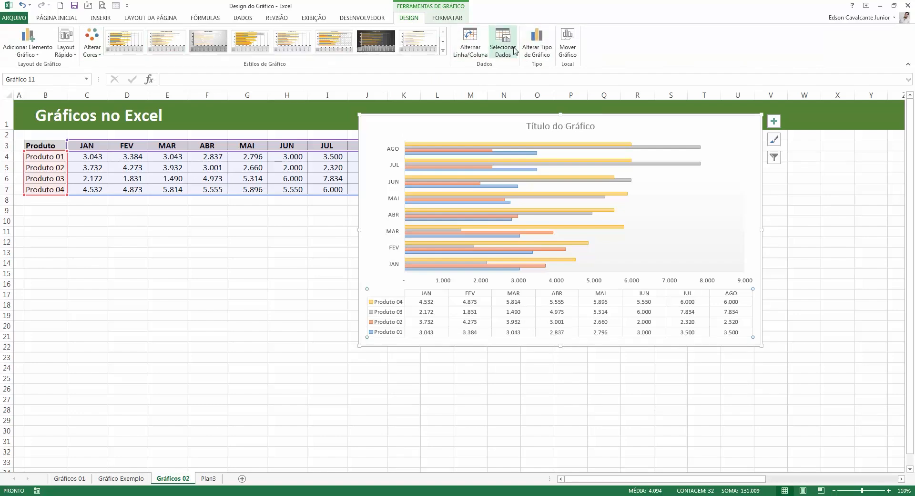
{"action": "left_click", "coordinate": [537, 43]}
{"action": "left_click", "coordinate": [301, 139]}
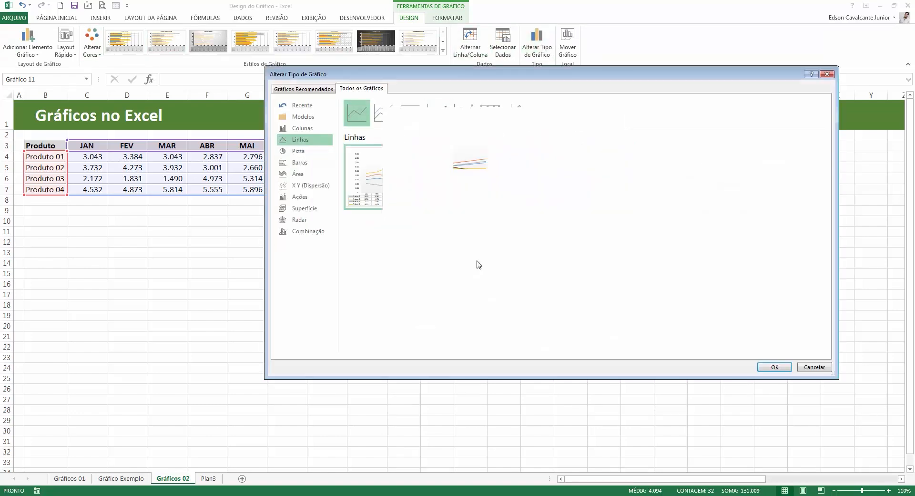
{"action": "left_click", "coordinate": [774, 366]}
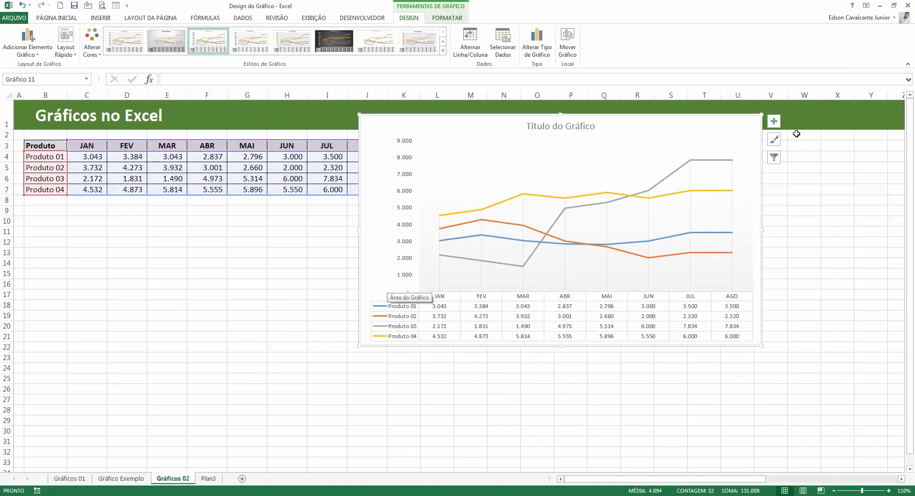
Move the chart closer to the product table and look through its style and color options
{"action": "left_click_drag", "start_coordinate": [659, 120], "coordinate": [610, 107]}
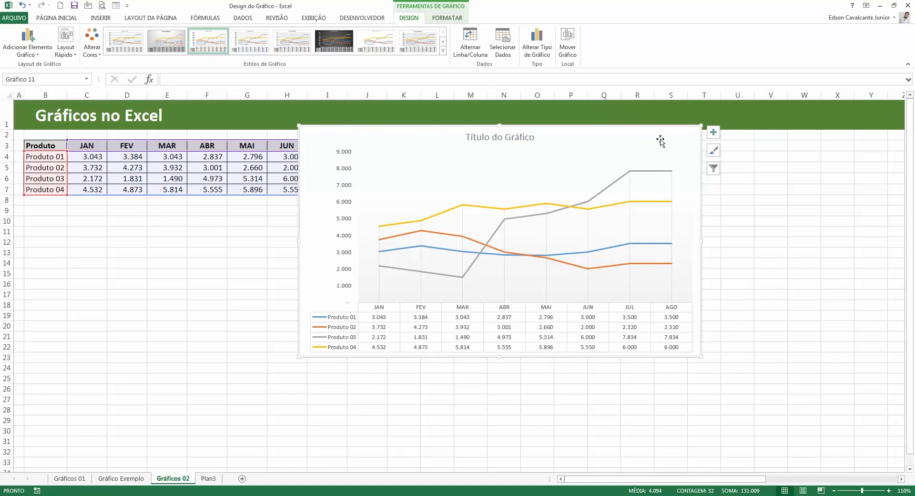
{"action": "left_click", "coordinate": [712, 151]}
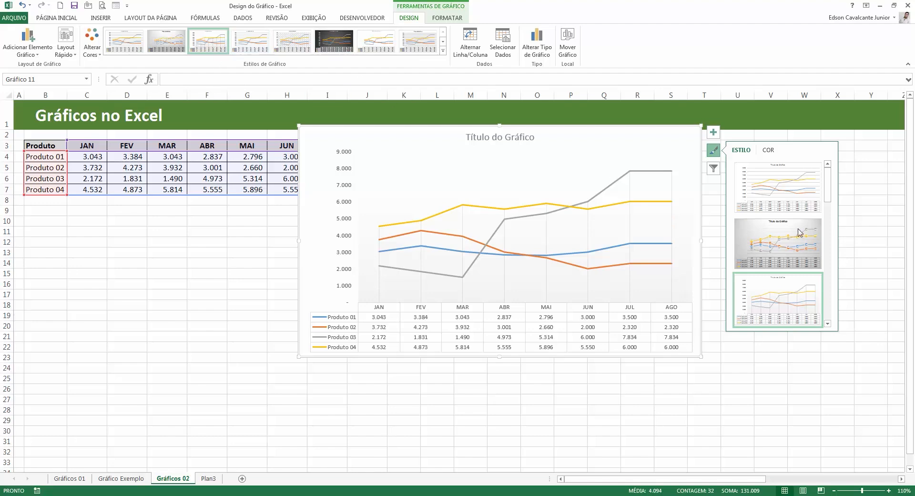
{"action": "scroll", "coordinate": [800, 233], "scroll_direction": "down", "scroll_amount": 5}
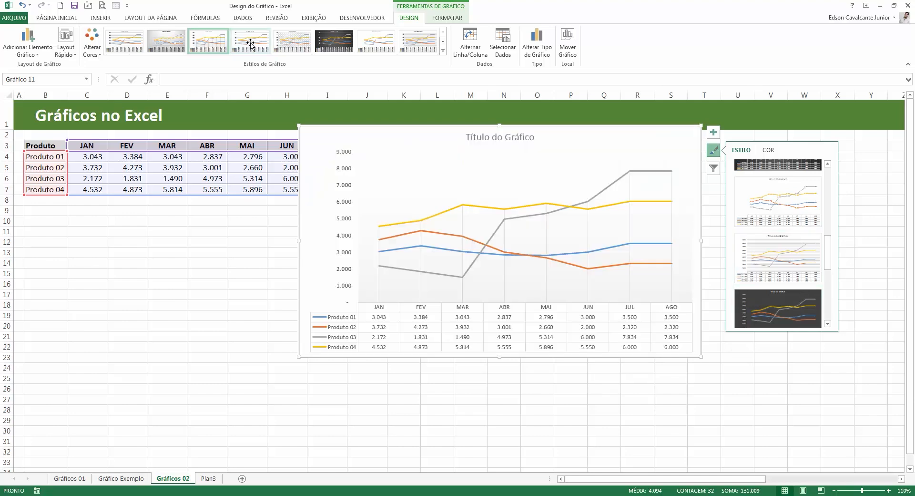
{"action": "left_click", "coordinate": [768, 150]}
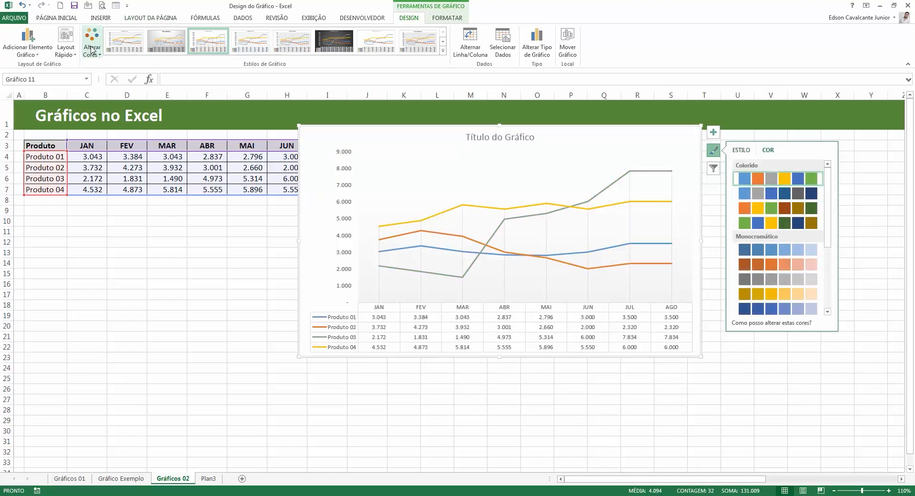
{"action": "left_click", "coordinate": [714, 150]}
Filter the chart so that only the Produto 01 series is plotted
{"action": "left_click", "coordinate": [713, 168]}
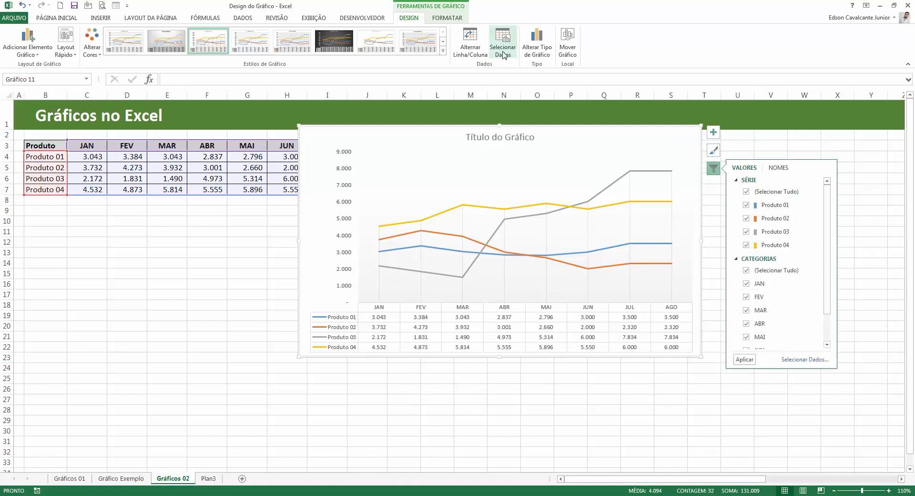
{"action": "left_click", "coordinate": [746, 191]}
{"action": "left_click", "coordinate": [746, 205]}
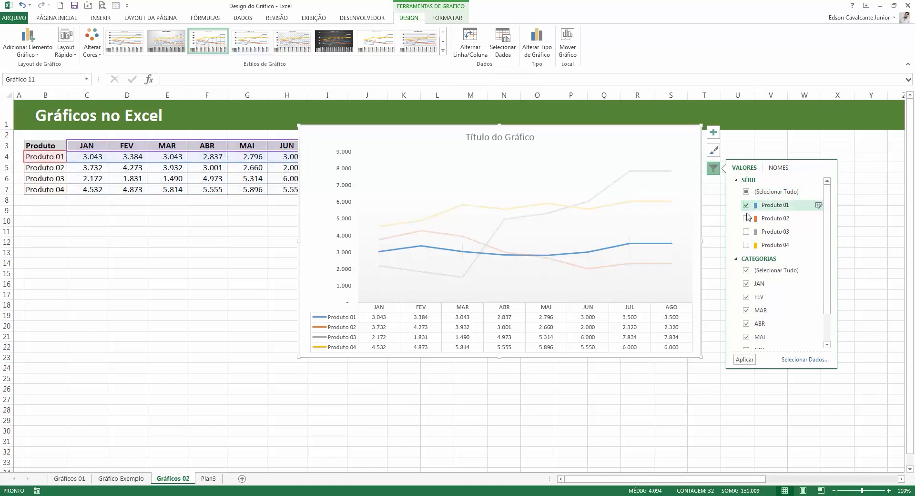
{"action": "left_click", "coordinate": [744, 361]}
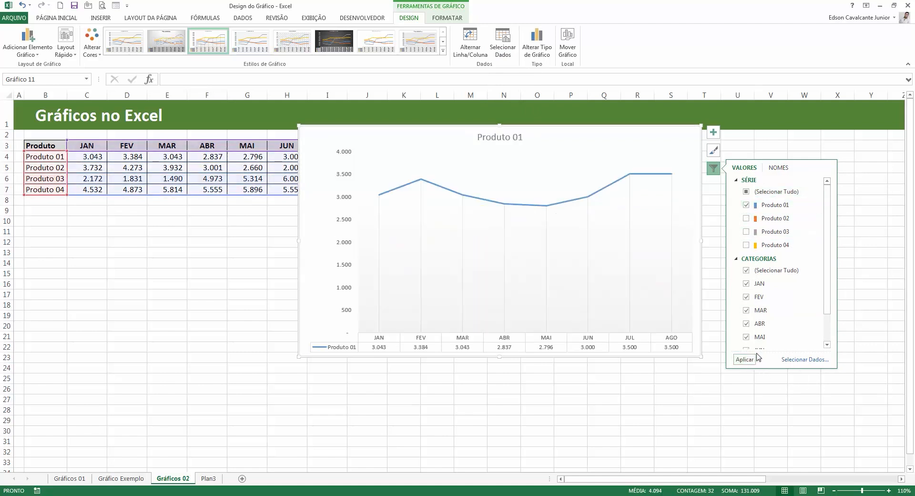
Reset the series filter so that all four products are plotted
{"action": "left_click", "coordinate": [746, 204]}
{"action": "left_click", "coordinate": [746, 192]}
{"action": "left_click", "coordinate": [745, 359]}
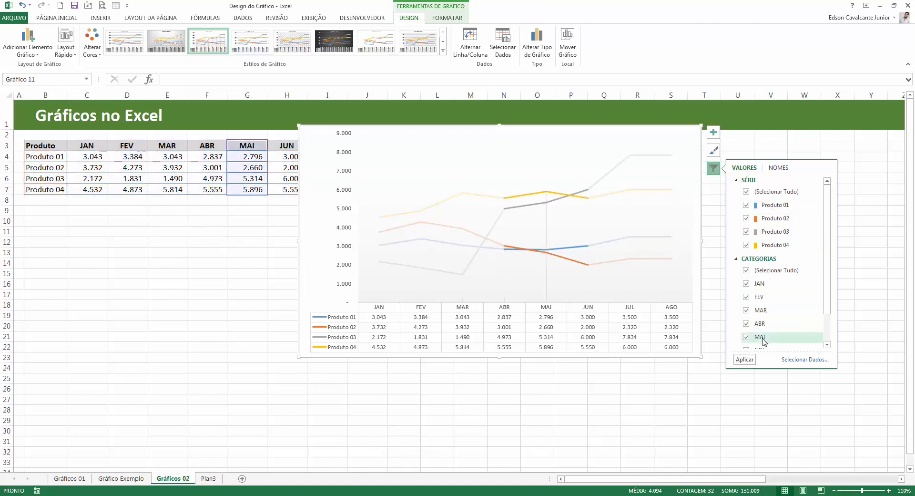
Review the month categories in the chart filter and the chart's data source settings
{"action": "scroll", "coordinate": [765, 318], "scroll_direction": "down", "scroll_amount": 3}
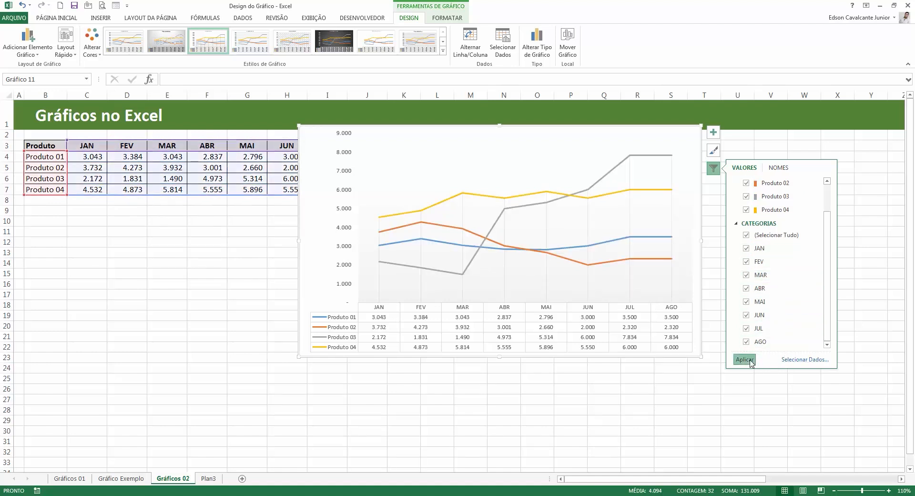
{"action": "left_click", "coordinate": [804, 361]}
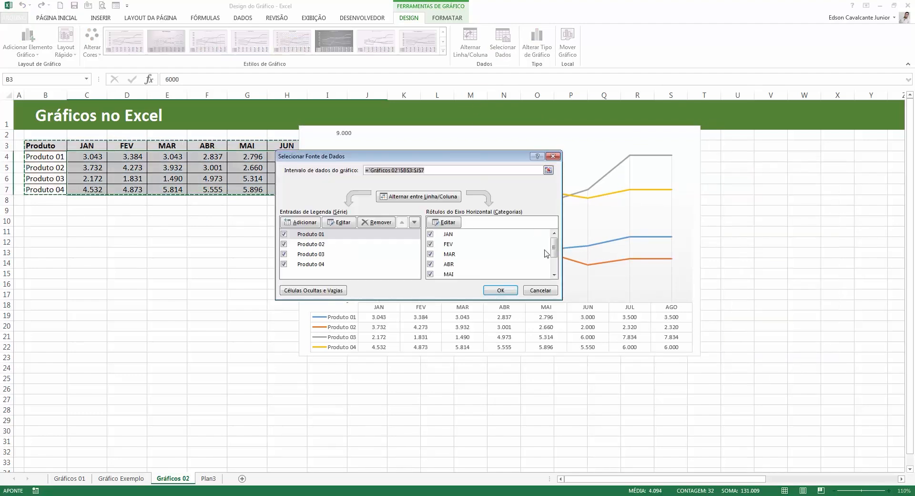
{"action": "left_click", "coordinate": [540, 290]}
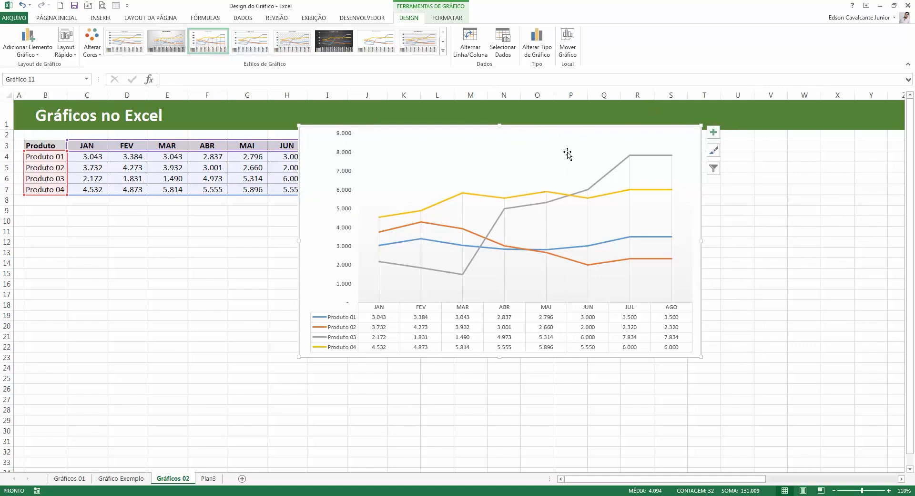
Add a chart title (Título do Gráfico) and set its text to "Título 01"
{"action": "left_click", "coordinate": [712, 132]}
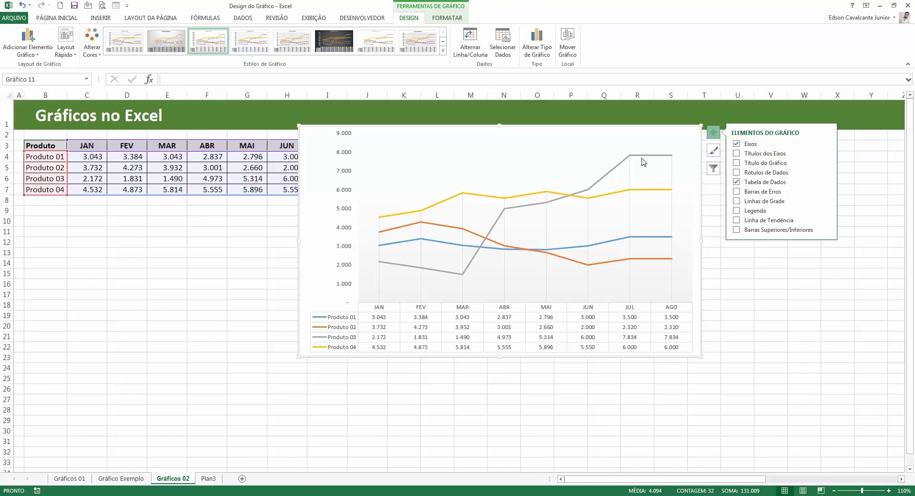
{"action": "left_click", "coordinate": [736, 163]}
{"action": "left_click", "coordinate": [525, 137]}
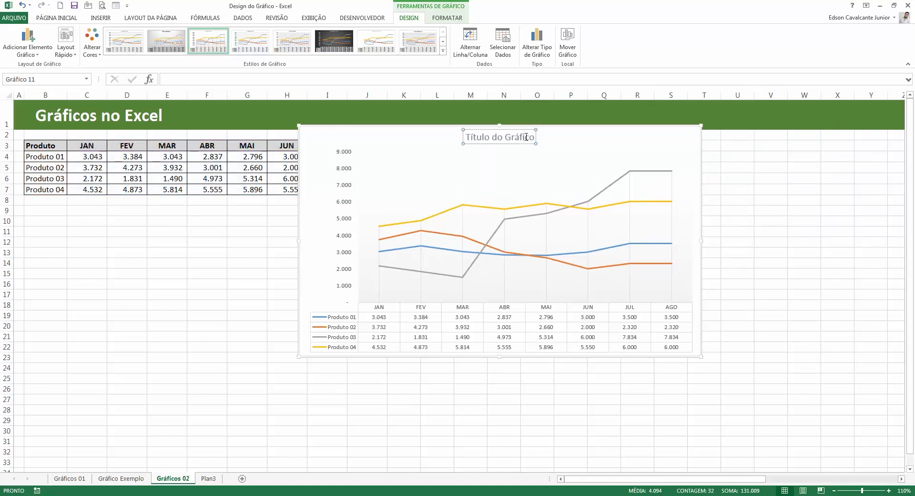
{"action": "triple_click", "coordinate": [526, 138]}
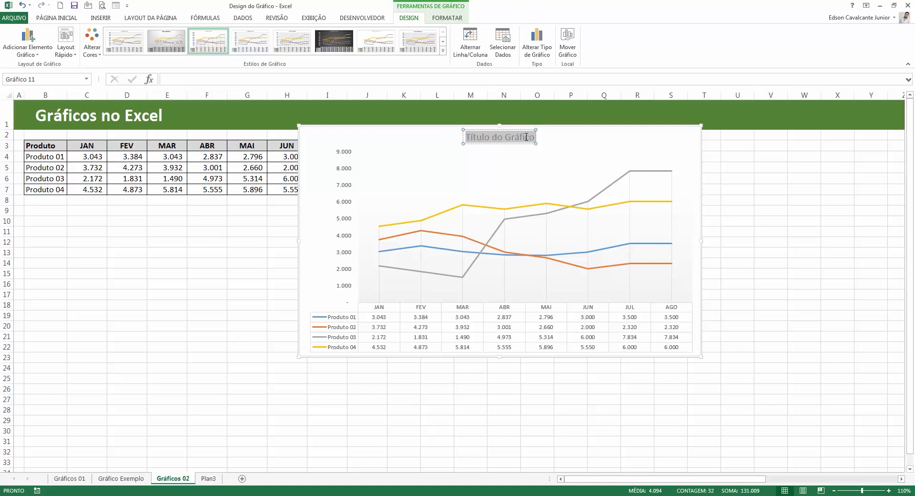
{"action": "type", "text": "Título"}
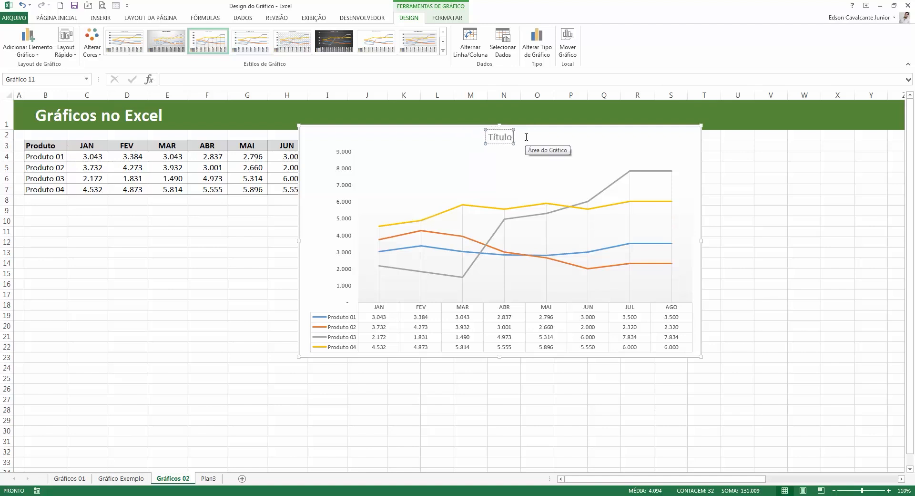
{"action": "type", "text": " 01"}
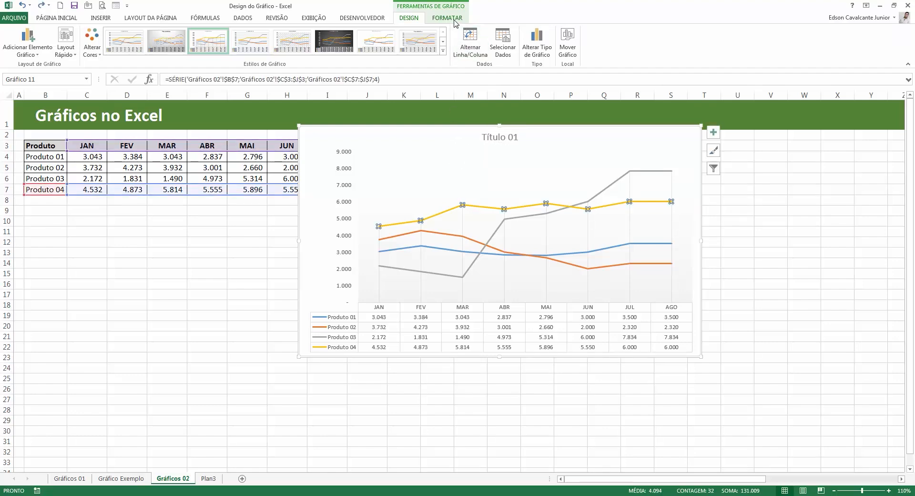
Change the line chart to a clustered column chart (Colunas Agrupadas)
{"action": "left_click", "coordinate": [455, 20]}
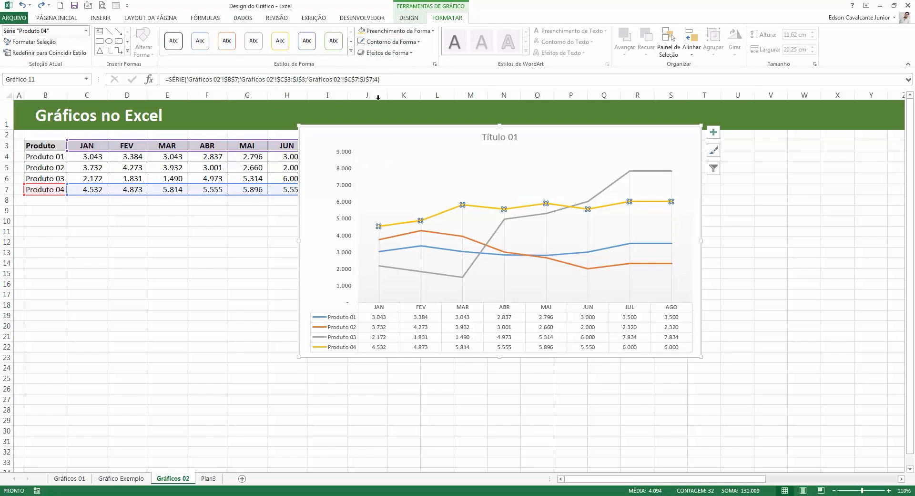
{"action": "left_click", "coordinate": [450, 161]}
{"action": "left_click", "coordinate": [421, 21]}
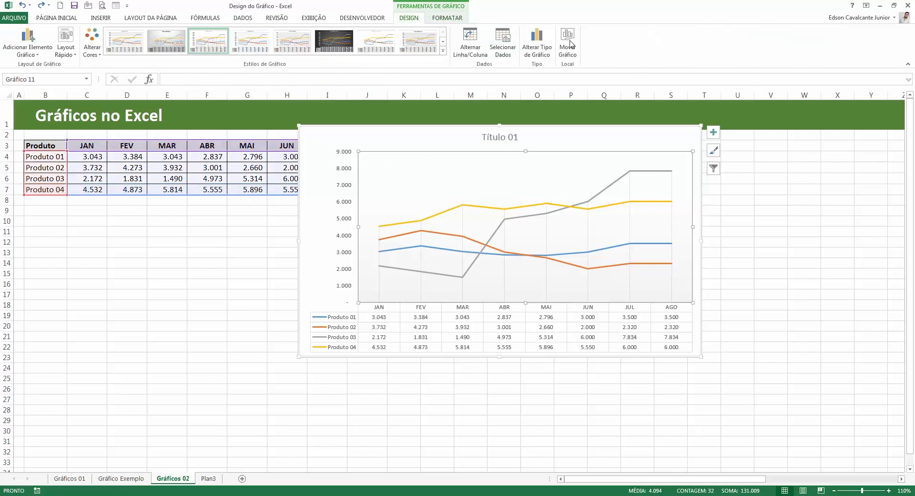
{"action": "left_click", "coordinate": [536, 43]}
{"action": "left_click", "coordinate": [324, 129]}
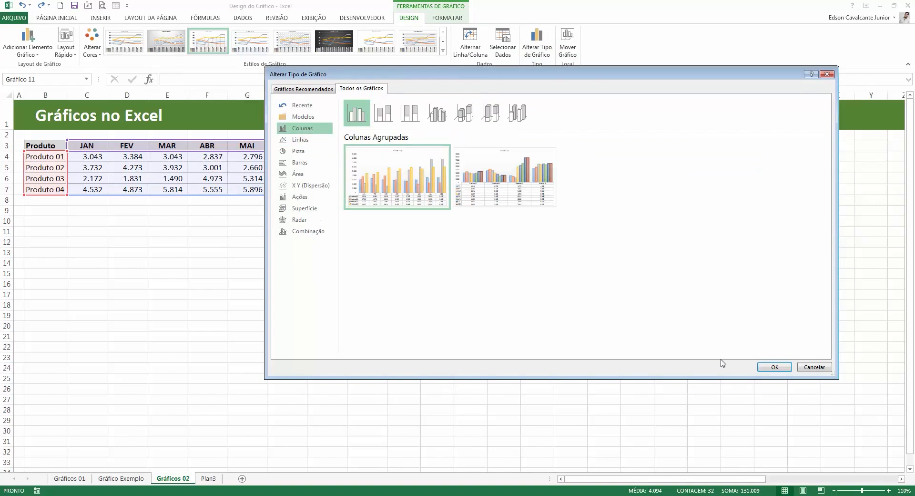
{"action": "left_click", "coordinate": [762, 367]}
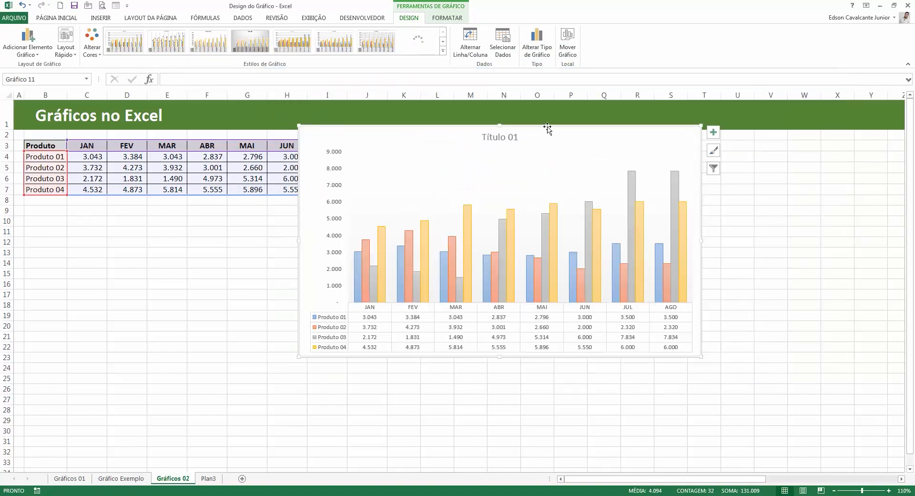
Apply the gold shape style with a shaded fill to the Produto 04 columns
{"action": "left_click", "coordinate": [452, 21]}
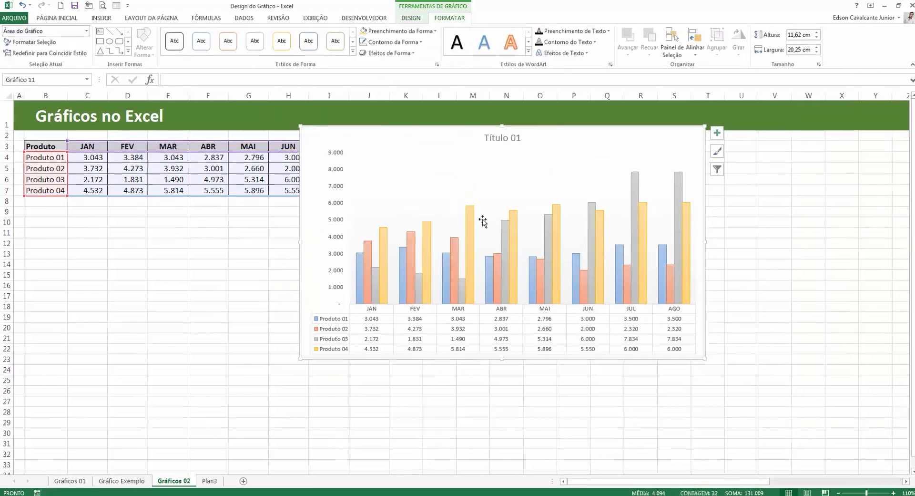
{"action": "left_click", "coordinate": [469, 227]}
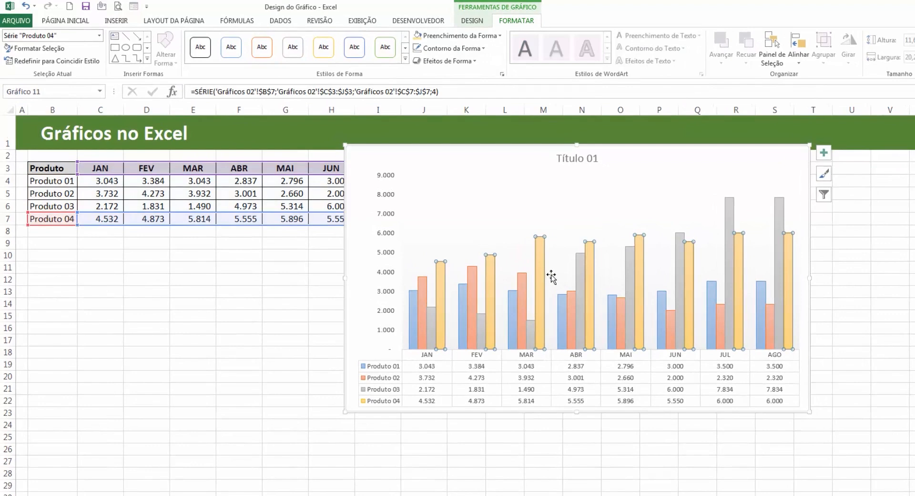
{"action": "left_click", "coordinate": [405, 60]}
{"action": "left_click", "coordinate": [437, 36]}
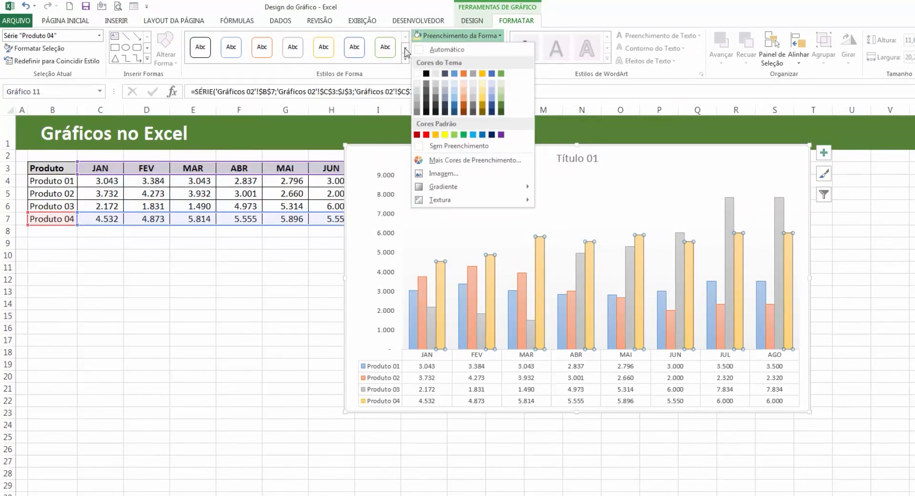
{"action": "left_click", "coordinate": [458, 145]}
{"action": "left_click", "coordinate": [405, 59]}
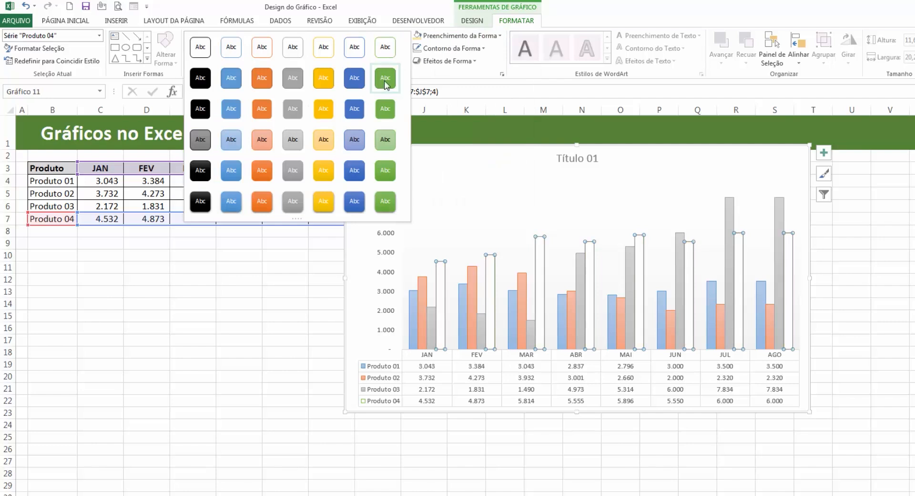
{"action": "left_click", "coordinate": [323, 201]}
{"action": "left_click", "coordinate": [596, 266]}
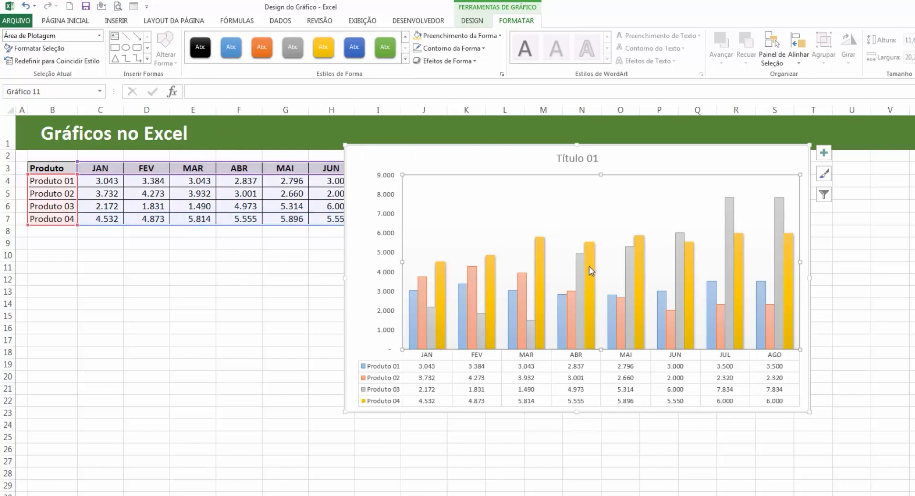
Apply the dark blue shape style to the Produto 01 columns and the orange shape style to the Produto 02 columns
{"action": "left_click", "coordinate": [560, 308]}
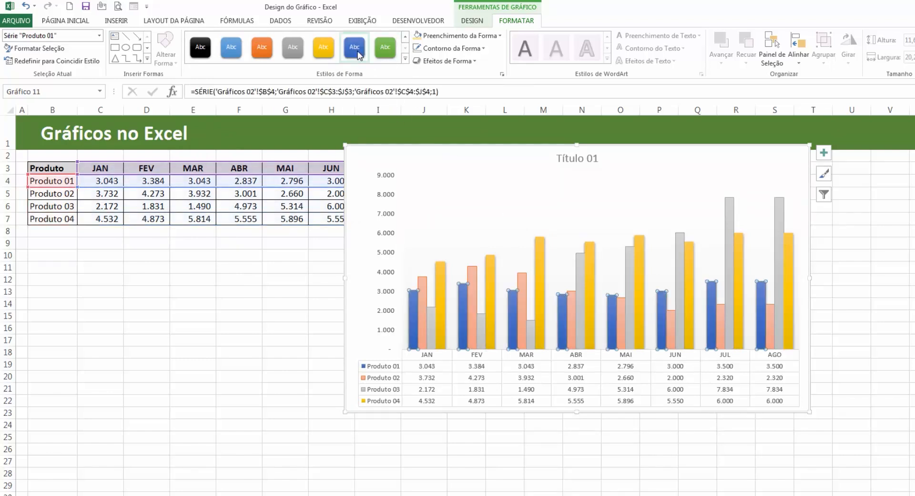
{"action": "left_click", "coordinate": [356, 50]}
{"action": "left_click", "coordinate": [574, 313]}
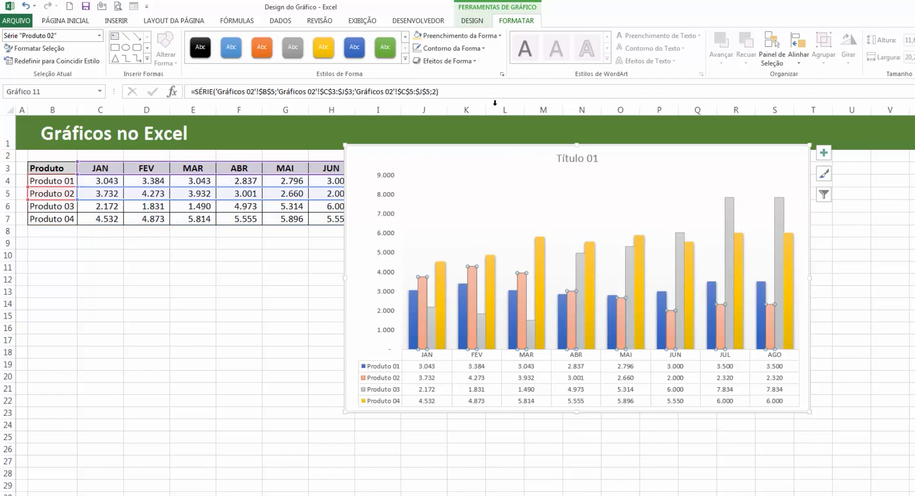
{"action": "left_click", "coordinate": [405, 59]}
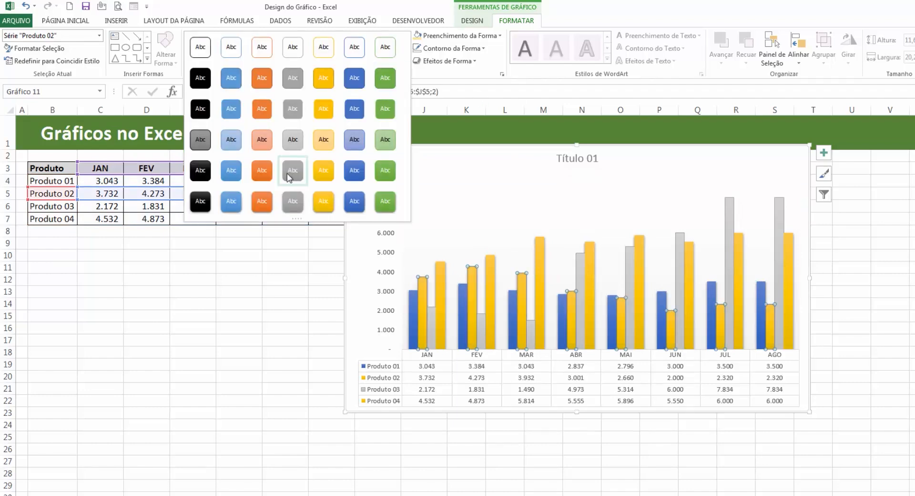
{"action": "left_click", "coordinate": [262, 171]}
Apply the green shape style with a shaded fill to the Produto 03 columns
{"action": "left_click", "coordinate": [581, 270]}
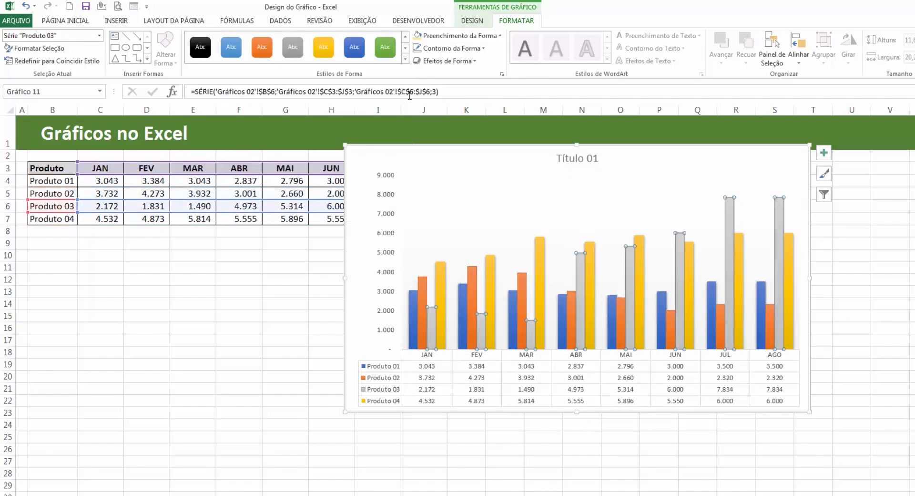
{"action": "left_click", "coordinate": [405, 58]}
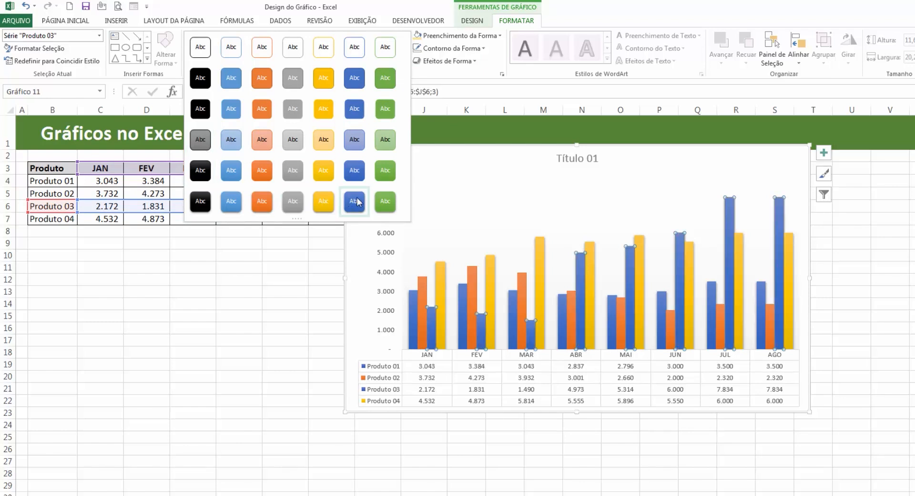
{"action": "left_click", "coordinate": [386, 204]}
{"action": "left_click", "coordinate": [639, 257]}
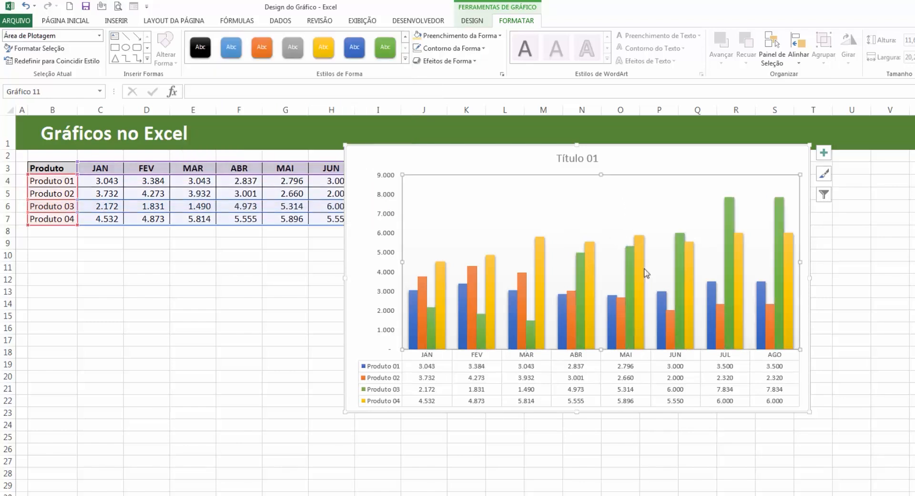
{"action": "left_click", "coordinate": [365, 336]}
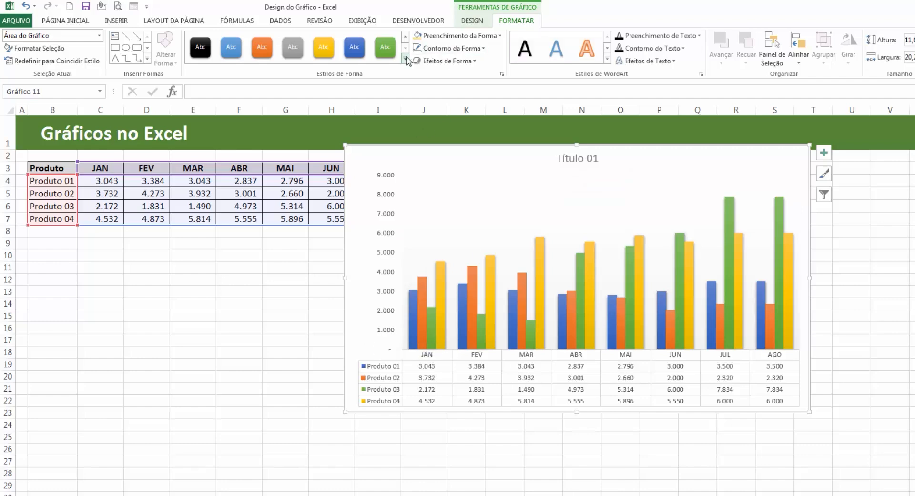
Draw a straight arrow about 3.25 cm wide and 0.84 cm high inside the chart and give it the thick black line style
{"action": "left_click", "coordinate": [147, 58]}
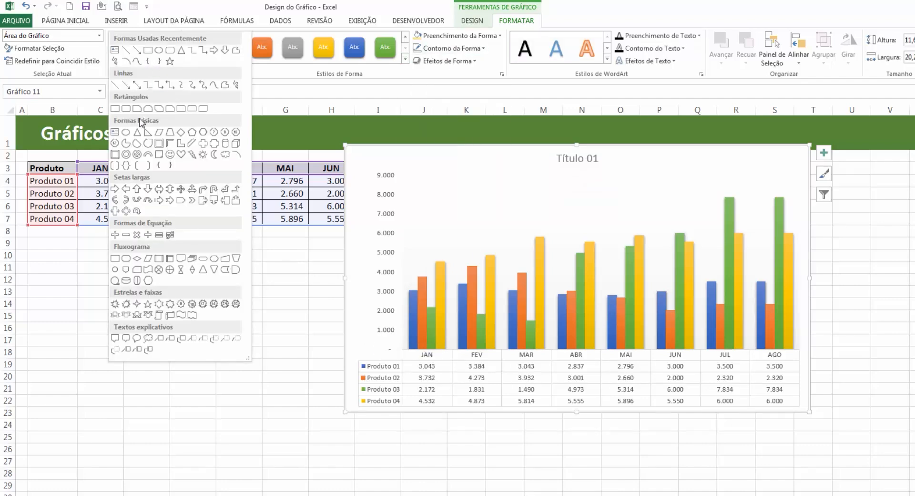
{"action": "left_click", "coordinate": [126, 85]}
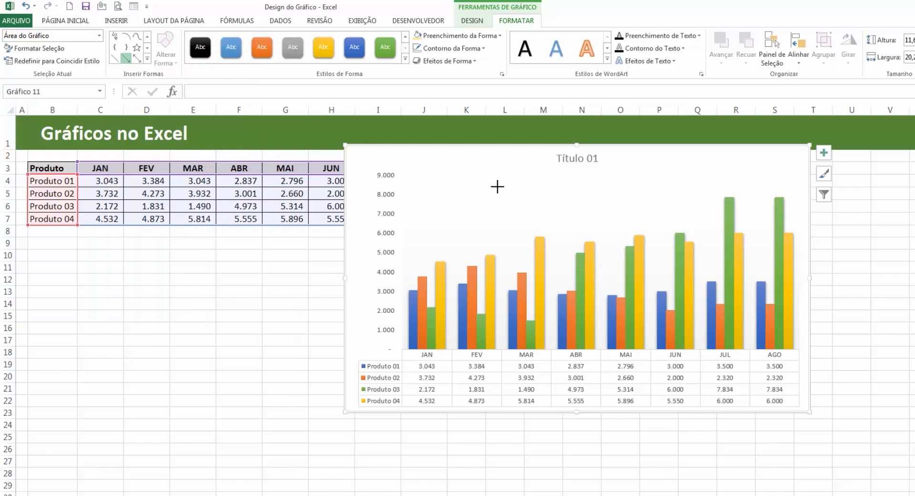
{"action": "left_click_drag", "start_coordinate": [423, 167], "coordinate": [619, 230]}
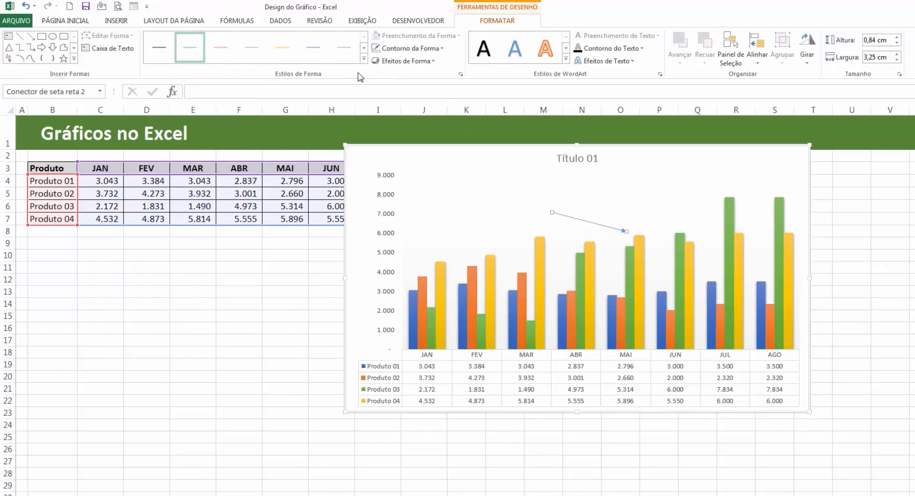
{"action": "left_click", "coordinate": [364, 59]}
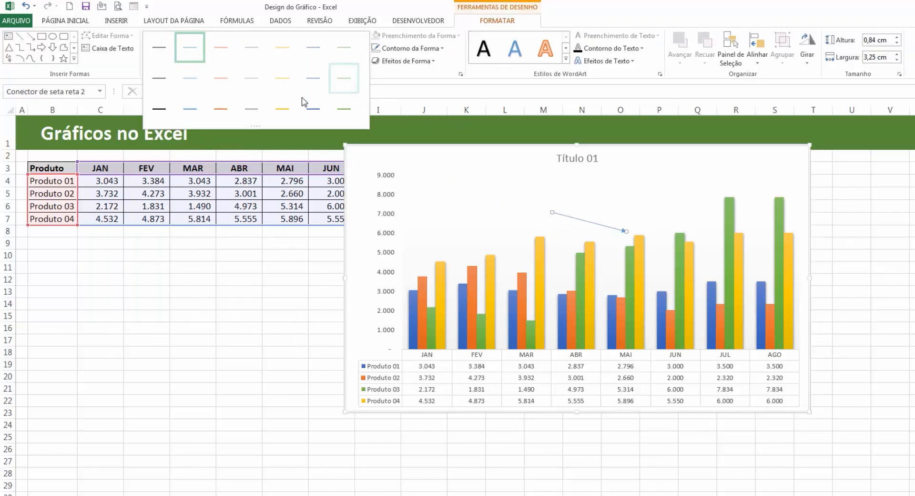
{"action": "left_click", "coordinate": [165, 109]}
Reposition the black arrow so that it points down at the Produto 02 column for JUN, leaving no empty text box over it
{"action": "left_click_drag", "start_coordinate": [586, 220], "coordinate": [591, 225]}
{"action": "left_click", "coordinate": [108, 48]}
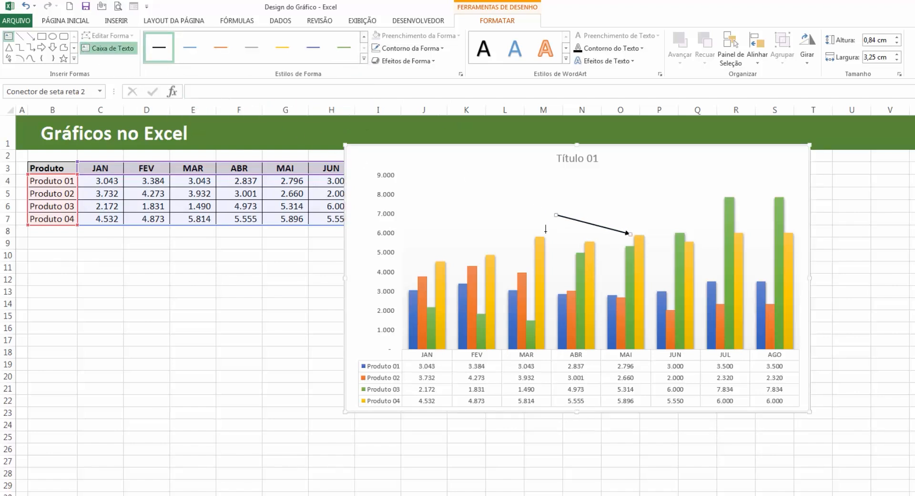
{"action": "left_click", "coordinate": [565, 206]}
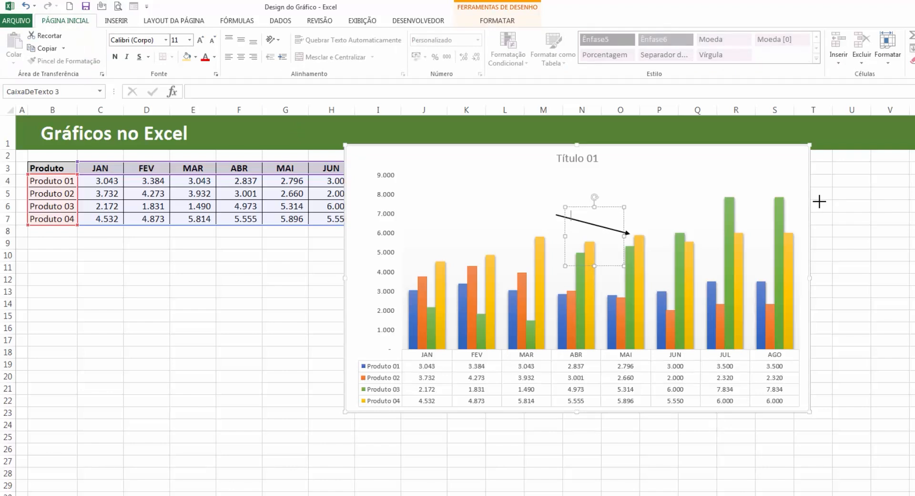
{"action": "left_click", "coordinate": [591, 224]}
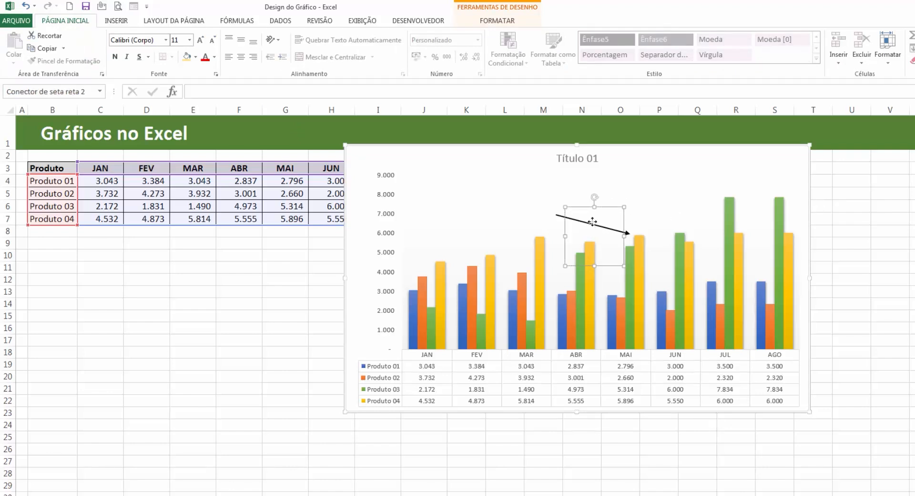
{"action": "left_click_drag", "start_coordinate": [591, 224], "coordinate": [654, 213]}
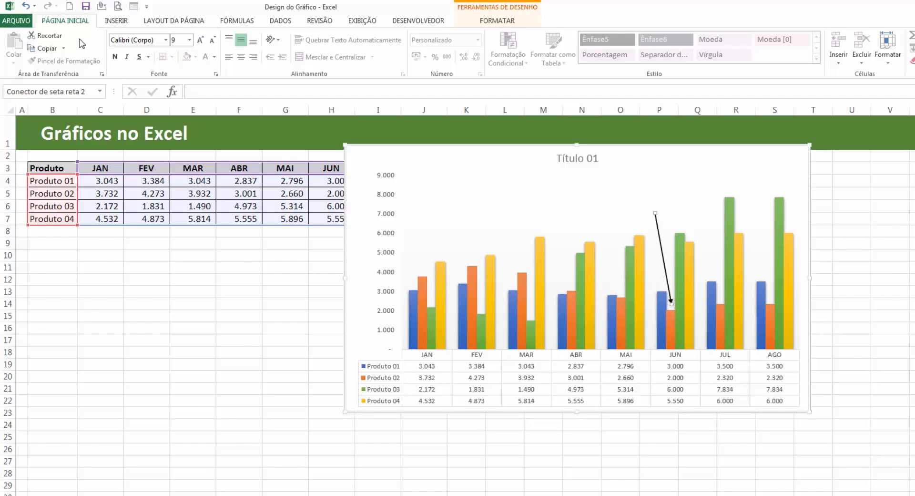
Insert a text box reading "Falta de Estoque" at the arrow's tail and shrink its frame to fit the text
{"action": "left_click", "coordinate": [527, 20]}
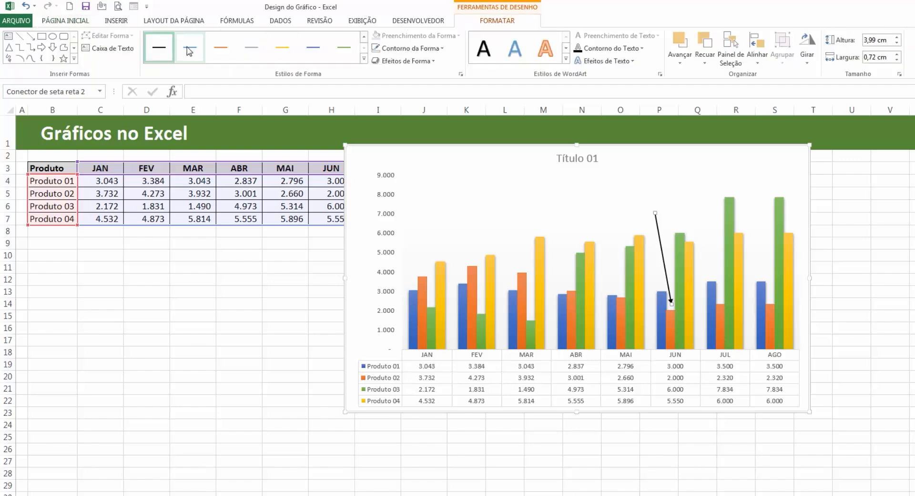
{"action": "left_click", "coordinate": [566, 214]}
{"action": "left_click", "coordinate": [495, 145]}
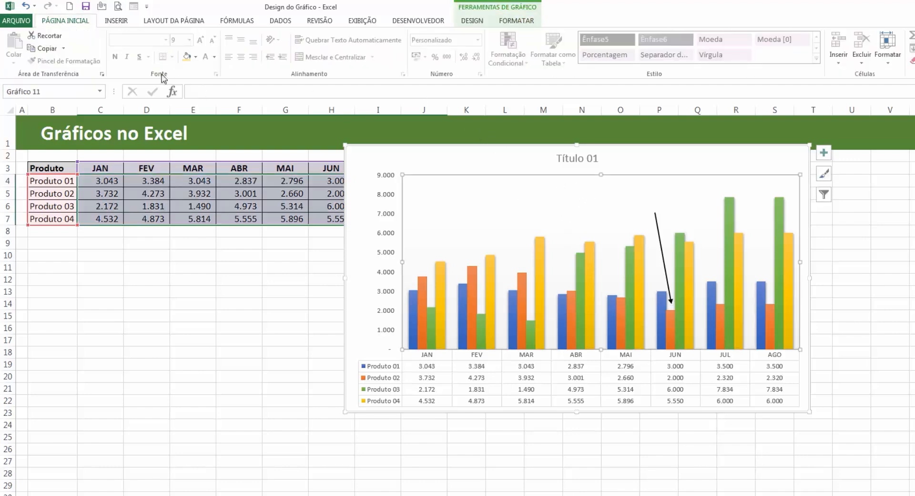
{"action": "left_click", "coordinate": [517, 21]}
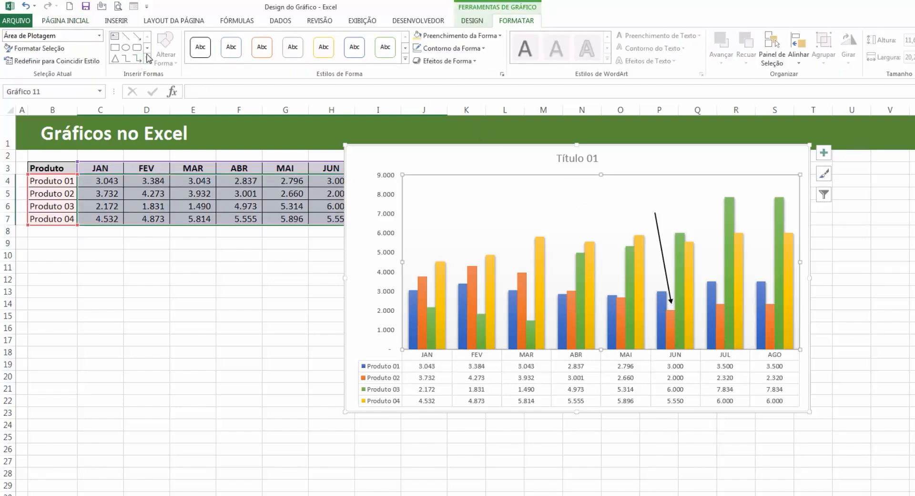
{"action": "left_click", "coordinate": [114, 36]}
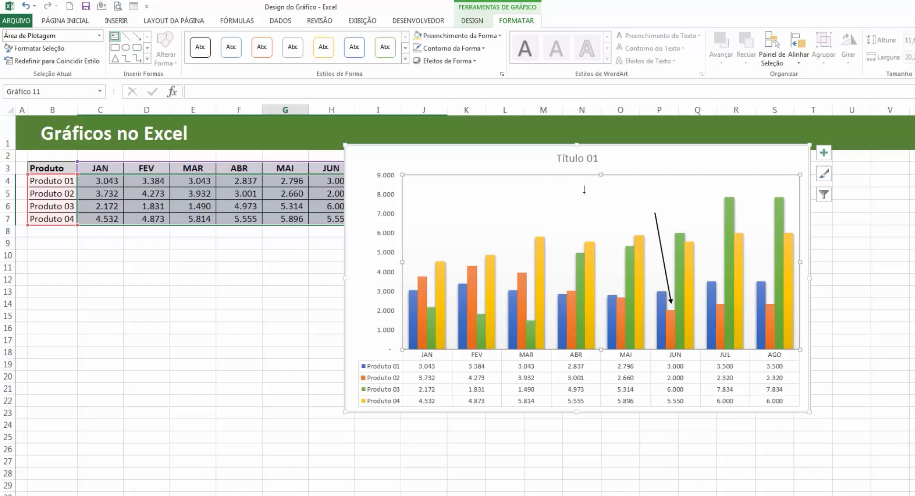
{"action": "left_click", "coordinate": [633, 201]}
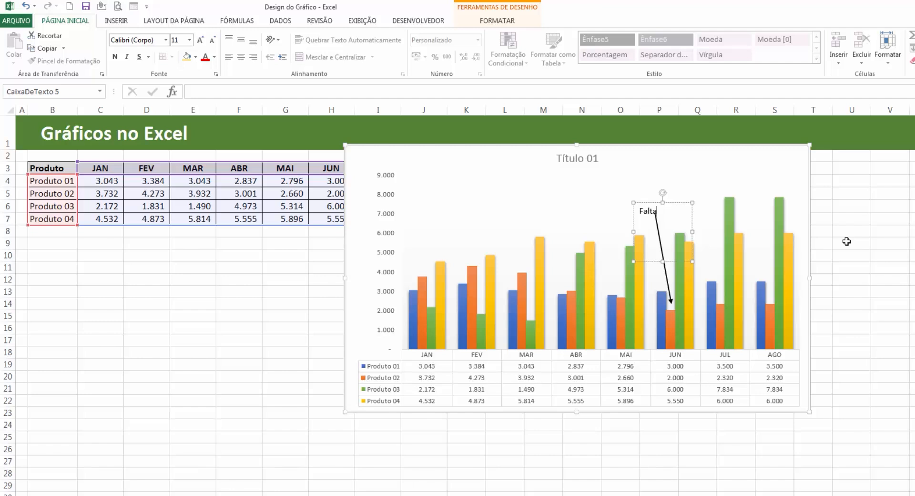
{"action": "type", "text": "toque"}
{"action": "left_click_drag", "start_coordinate": [691, 260], "coordinate": [707, 221]}
Move the "Falta de Estoque" text box so that it sits just above the arrow's tail
{"action": "left_click", "coordinate": [685, 220]}
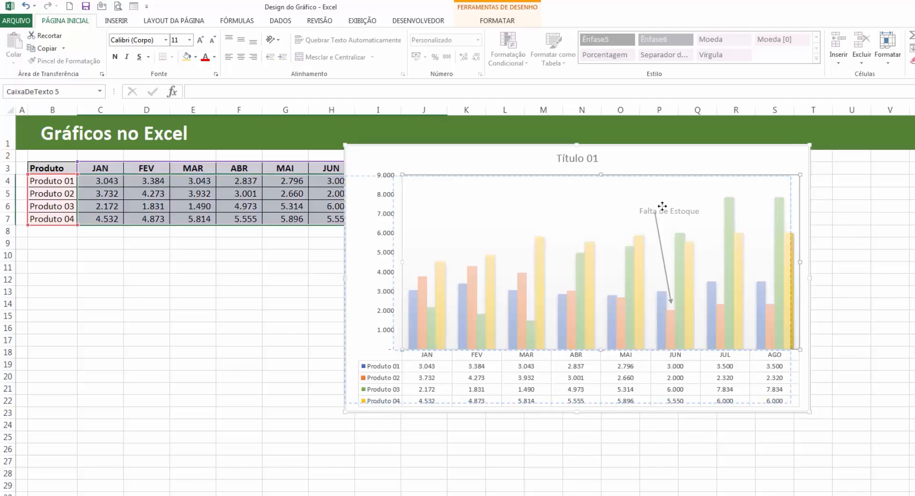
{"action": "key", "text": "ctrl+z"}
{"action": "left_click", "coordinate": [685, 211]}
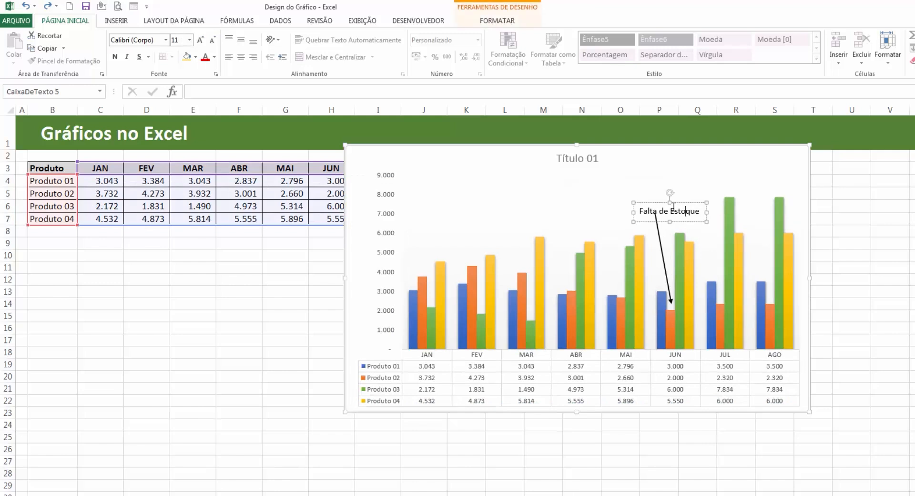
{"action": "mouse_move", "coordinate": [652, 202]}
{"action": "left_mouse_down"}
{"action": "mouse_move", "coordinate": [657, 211]}
{"action": "mouse_move", "coordinate": [645, 196]}
{"action": "left_mouse_up"}
{"action": "left_click", "coordinate": [661, 208]}
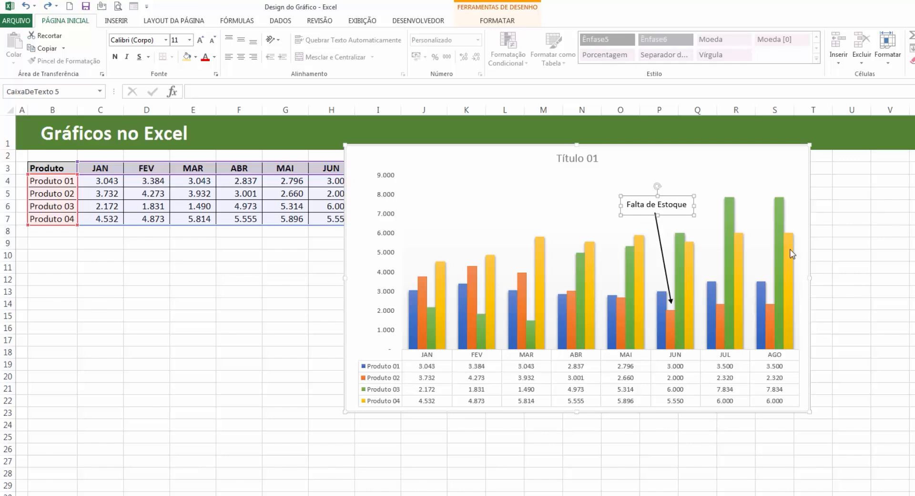
{"action": "left_click", "coordinate": [884, 388]}
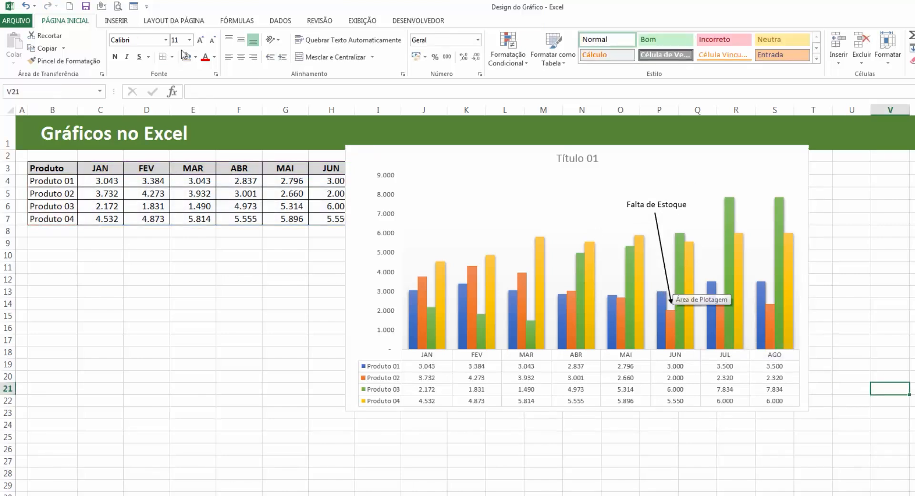
Draw a smiley face about 1.64 cm wide and 1.03 cm high above the FEV columns, and delete it
{"action": "left_click", "coordinate": [542, 184]}
{"action": "left_click", "coordinate": [482, 22]}
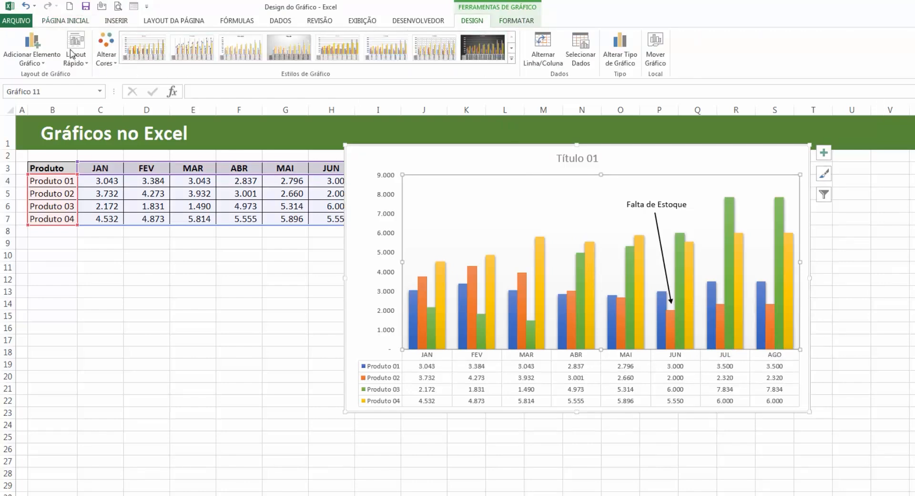
{"action": "left_click", "coordinate": [153, 61]}
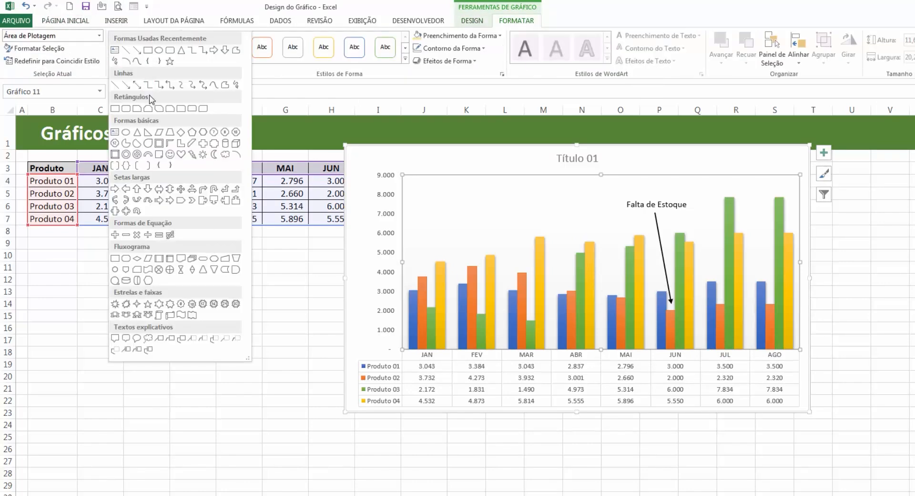
{"action": "left_click", "coordinate": [170, 154]}
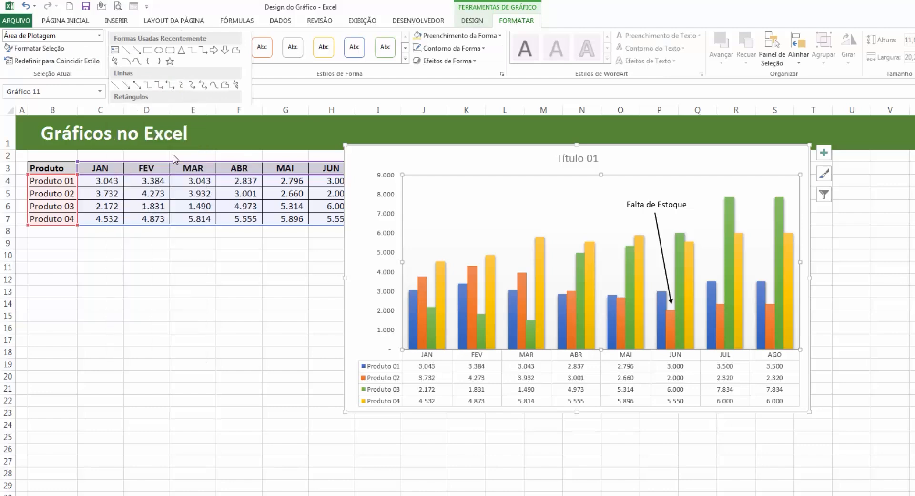
{"action": "left_click_drag", "start_coordinate": [442, 199], "coordinate": [478, 222]}
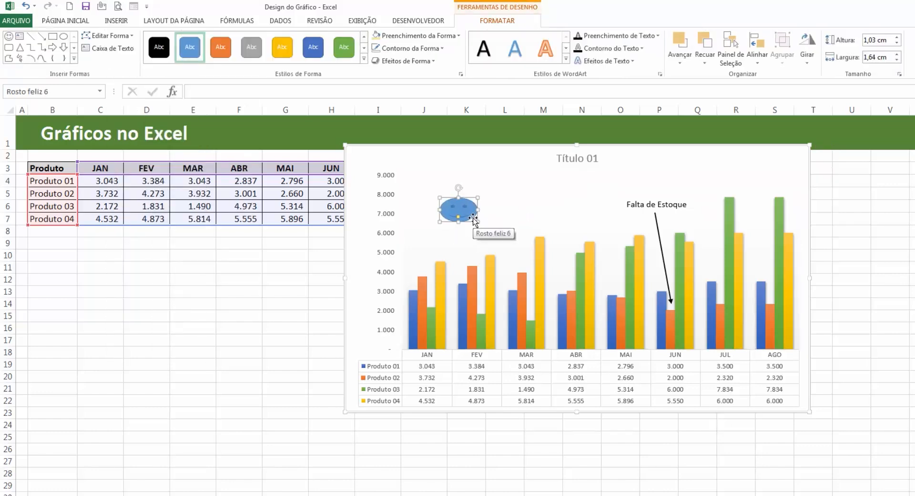
{"action": "key", "text": "Delete"}
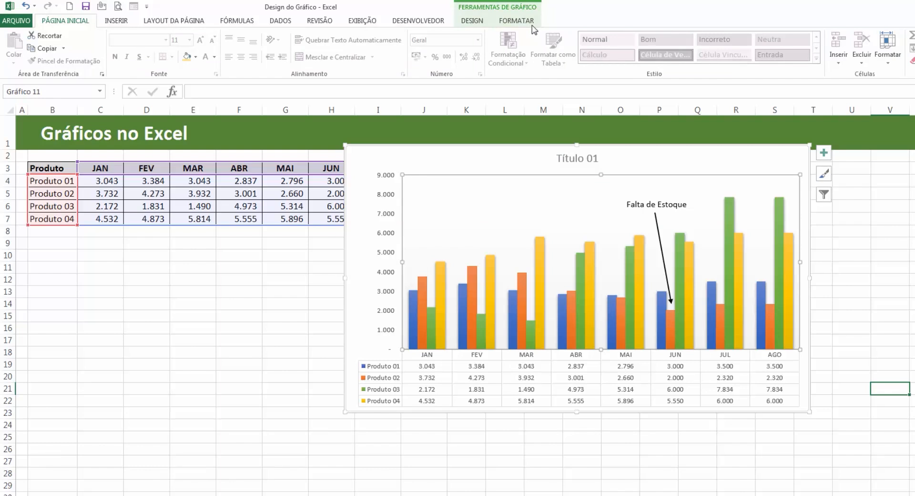
Select the whole chart area for formatting
{"action": "left_click", "coordinate": [531, 23]}
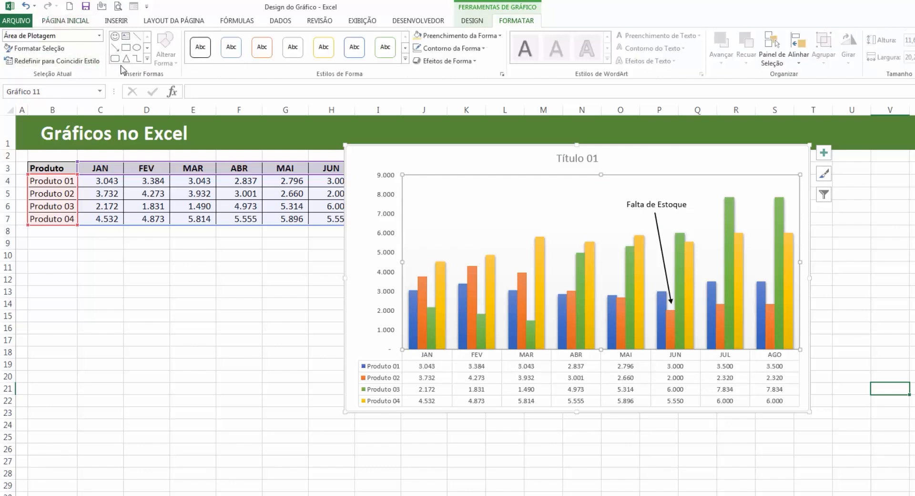
{"action": "left_click", "coordinate": [518, 162]}
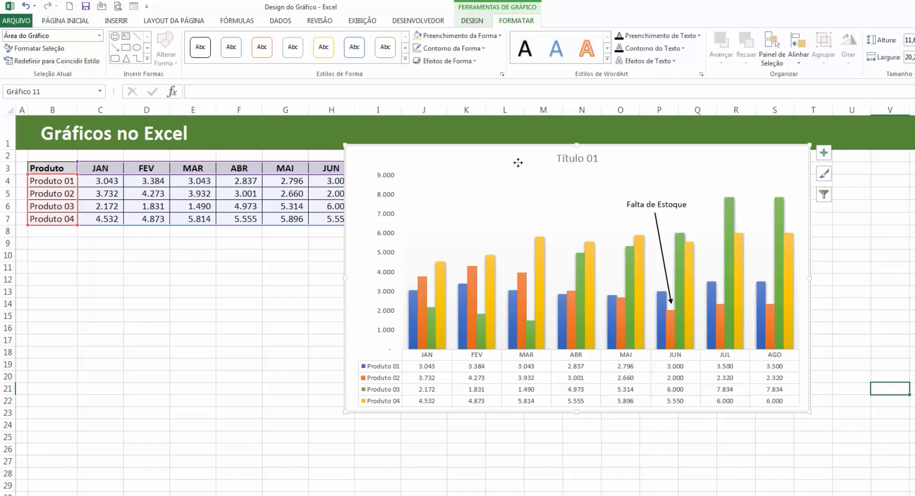